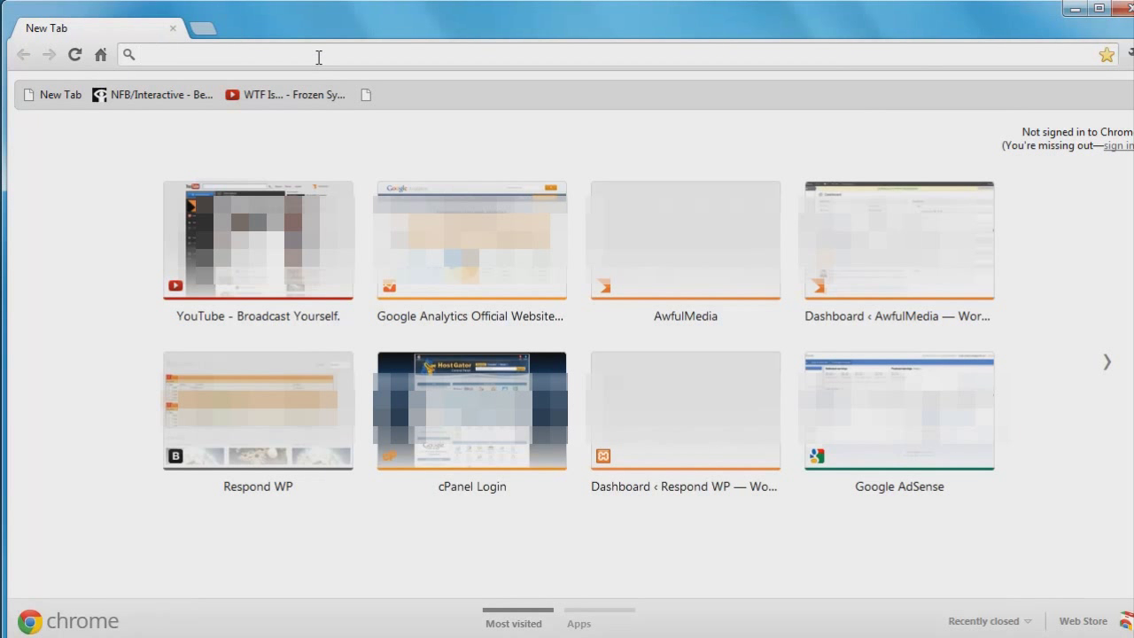
pyautogui.write('gtmetrix.com')
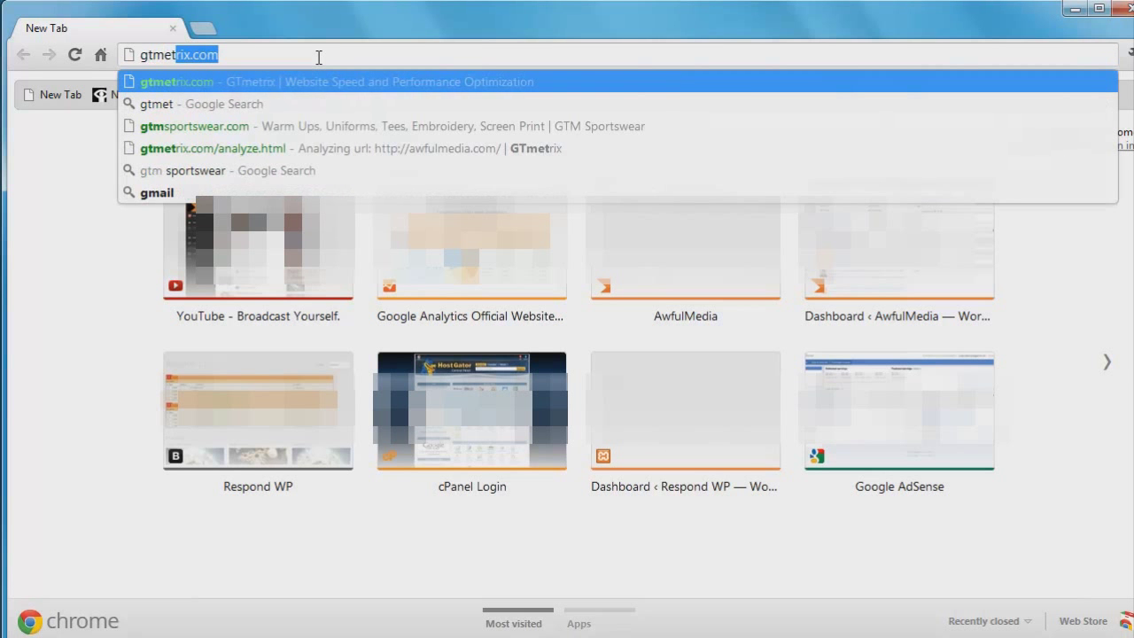
pyautogui.press('Return')
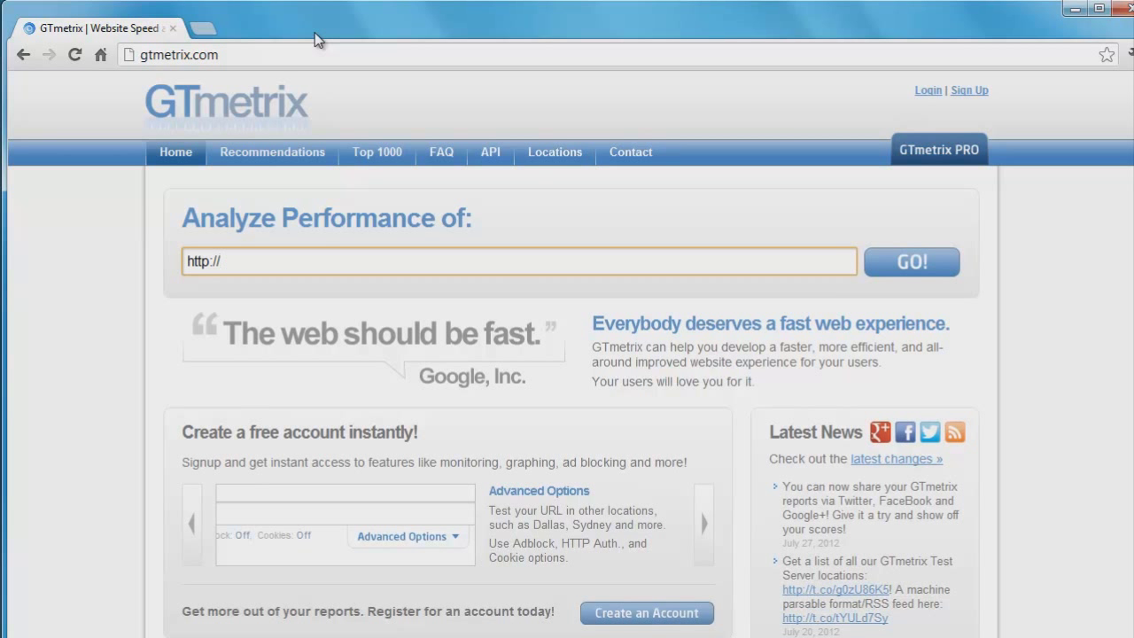
pyautogui.write('awfulmedia.com')
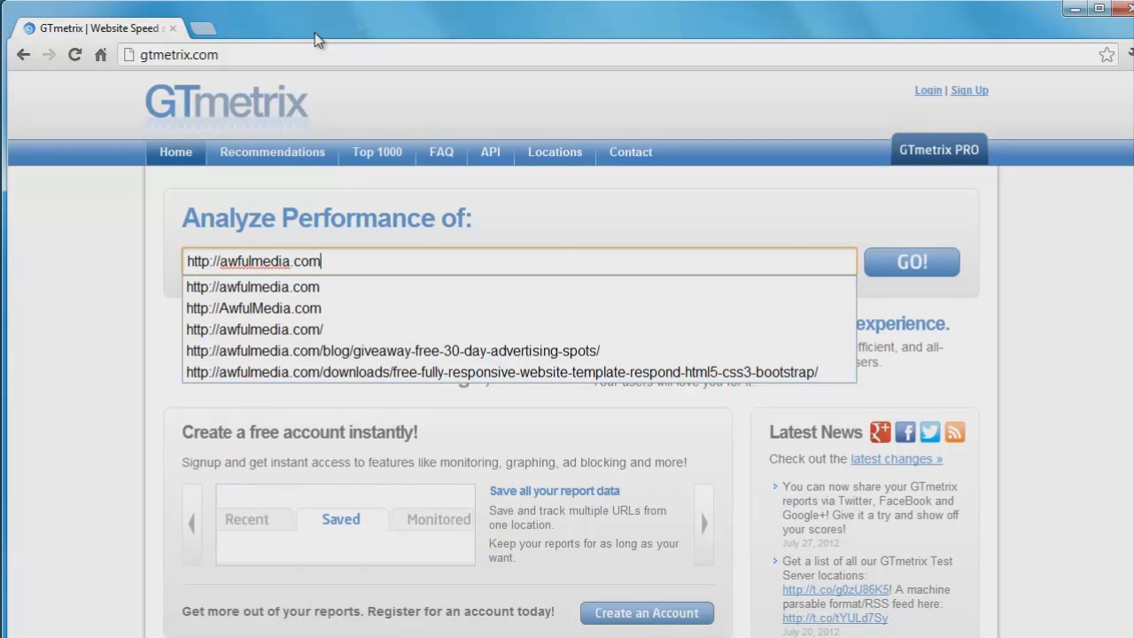
pyautogui.click(924, 277)
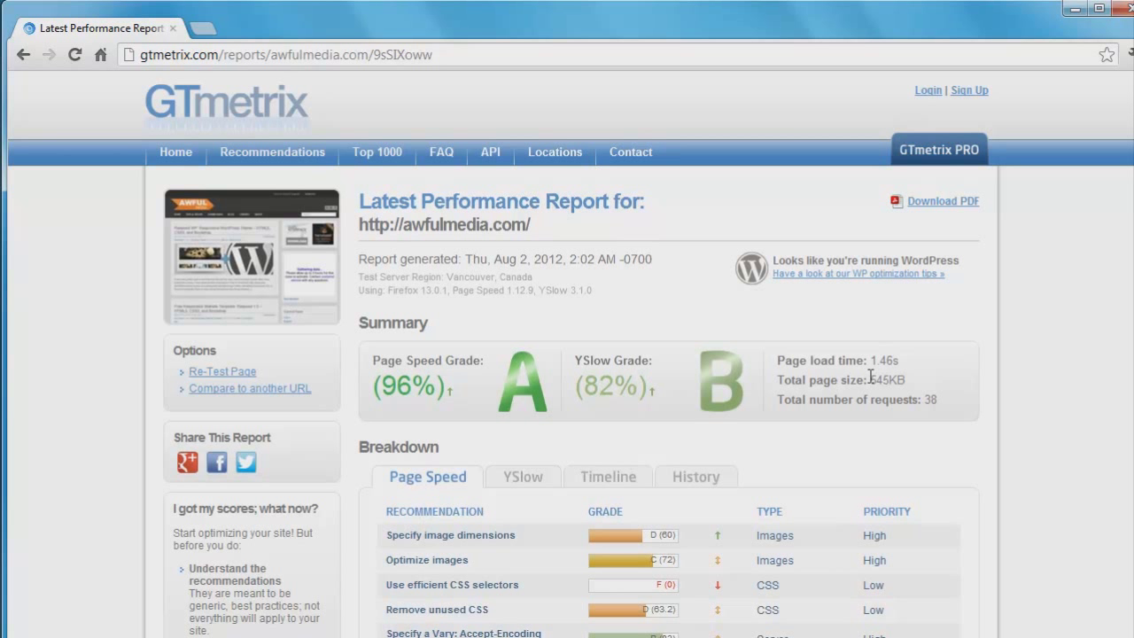
# Examine the report summary's total page size, Page Speed grade and YSlow grade.
pyautogui.scroll(-1, 1125, 275)
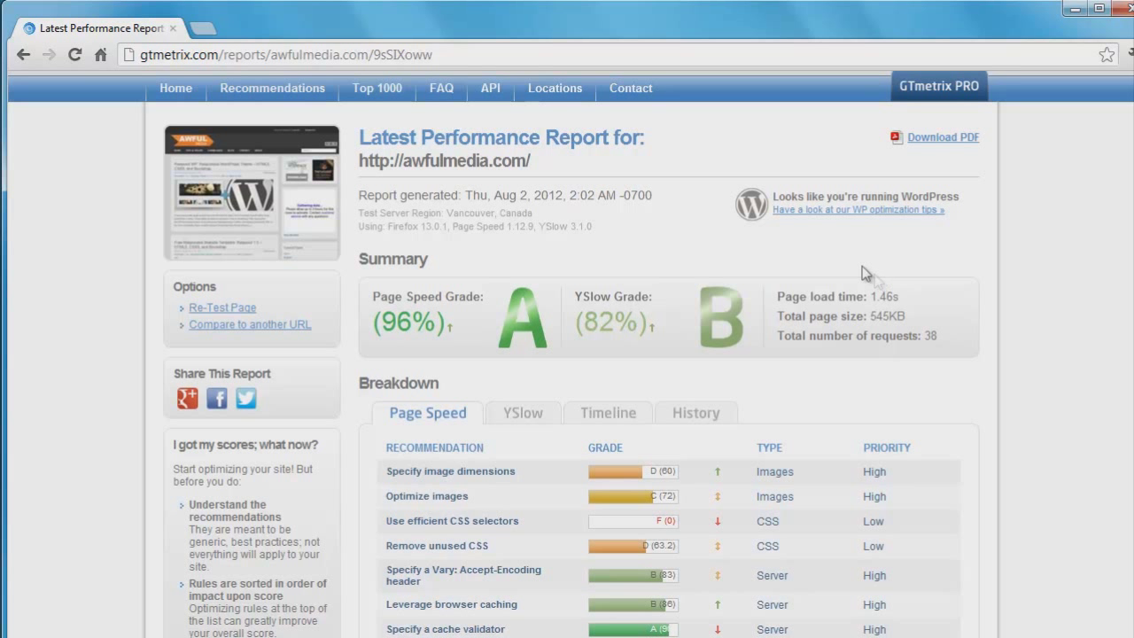
pyautogui.moveTo(871, 317); pyautogui.dragTo(950, 317)
pyautogui.click(944, 311)
pyautogui.scroll(-1, 1054, 330)
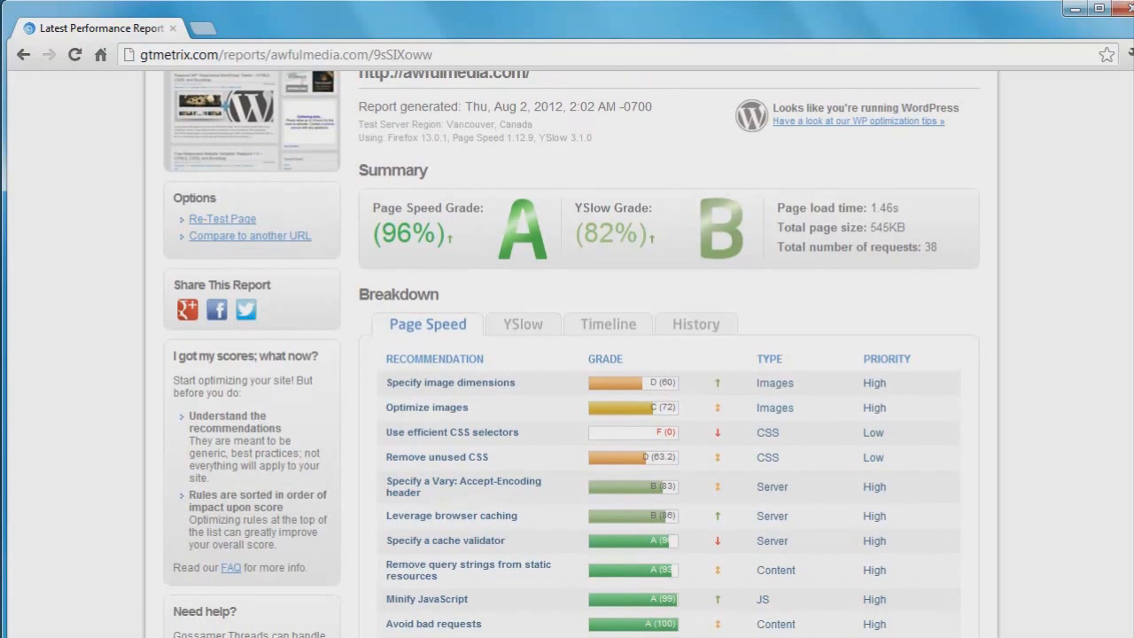
pyautogui.doubleClick(396, 233)
pyautogui.doubleClick(604, 233)
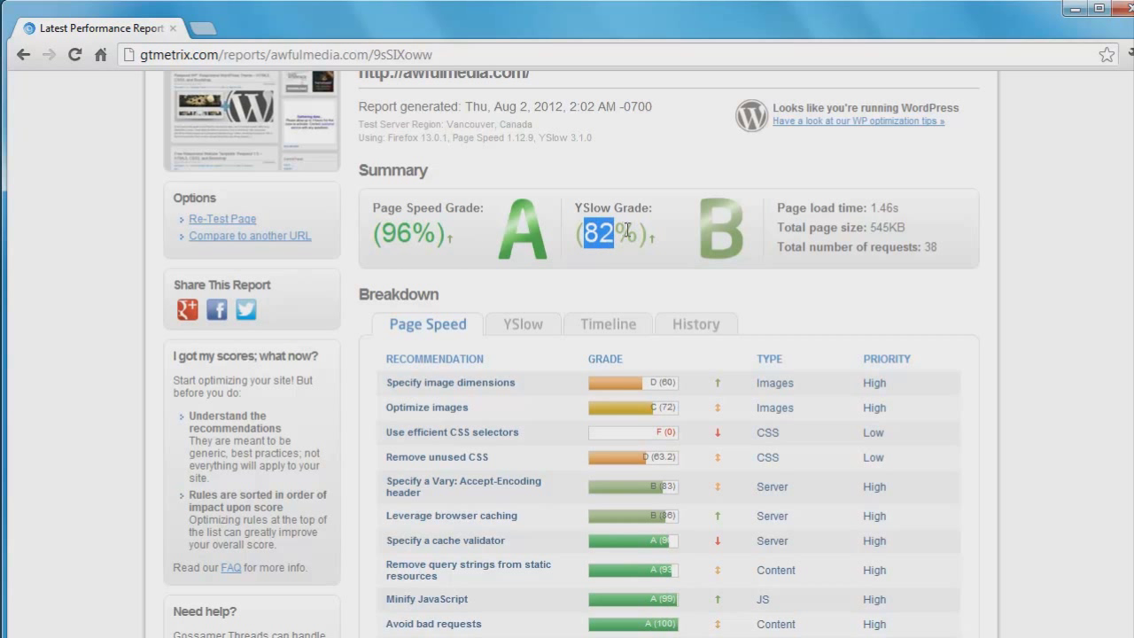
pyautogui.click(604, 233)
pyautogui.moveTo(371, 206); pyautogui.dragTo(486, 209)
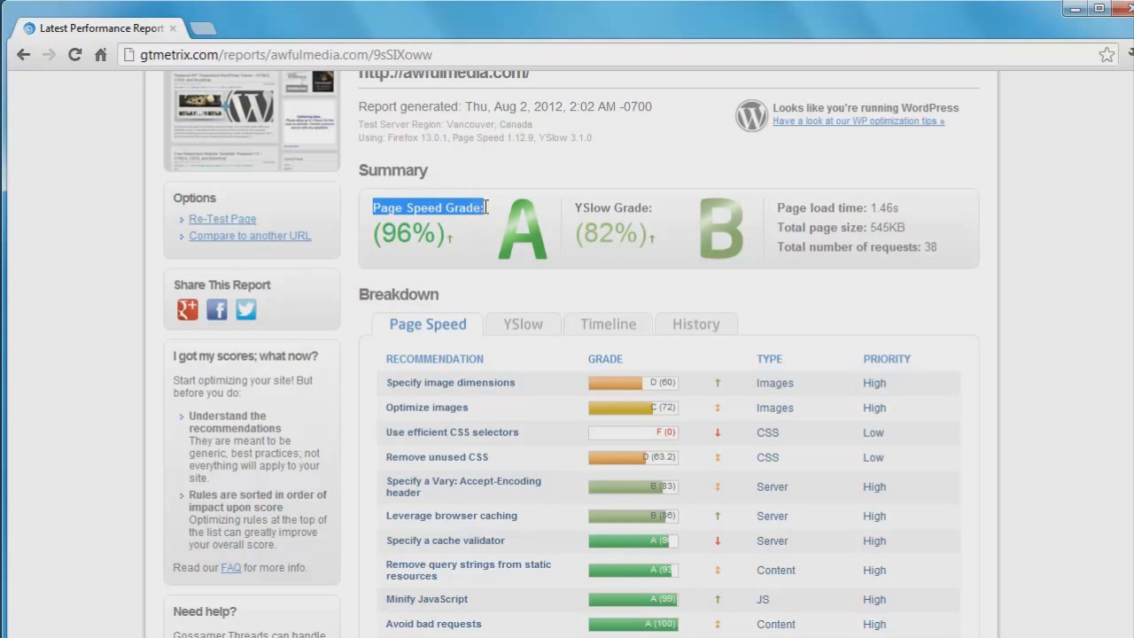
pyautogui.moveTo(568, 202); pyautogui.dragTo(654, 204)
pyautogui.click(657, 204)
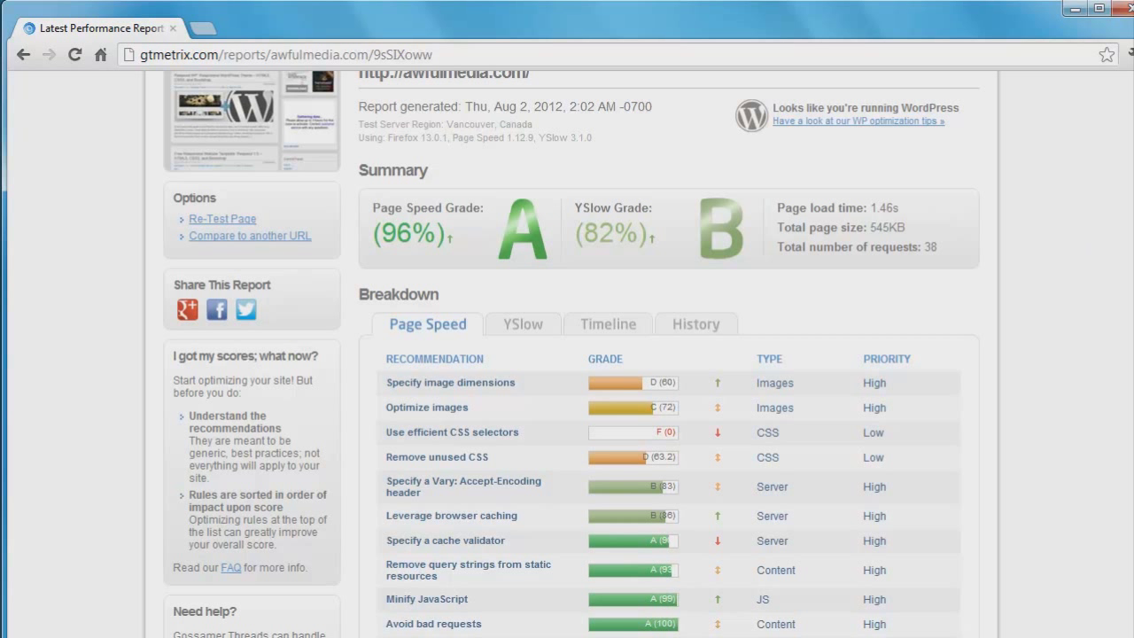
# Expand the Specify image dimensions recommendation and read which images are missing width or height attributes.
pyautogui.scroll(-1, 657, 202)
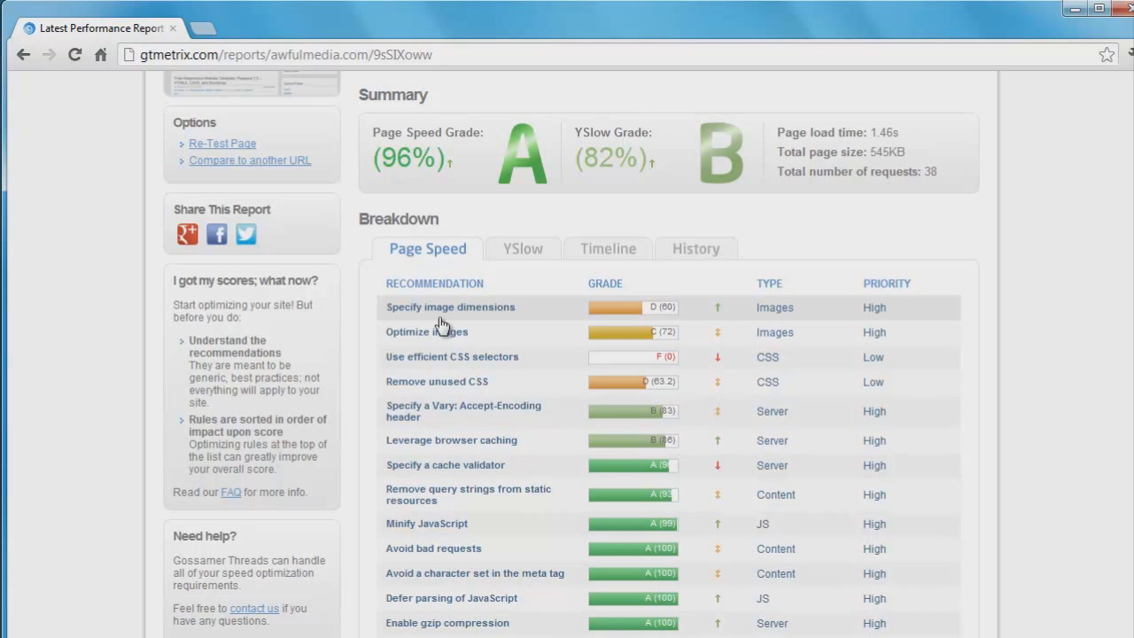
pyautogui.click(441, 310)
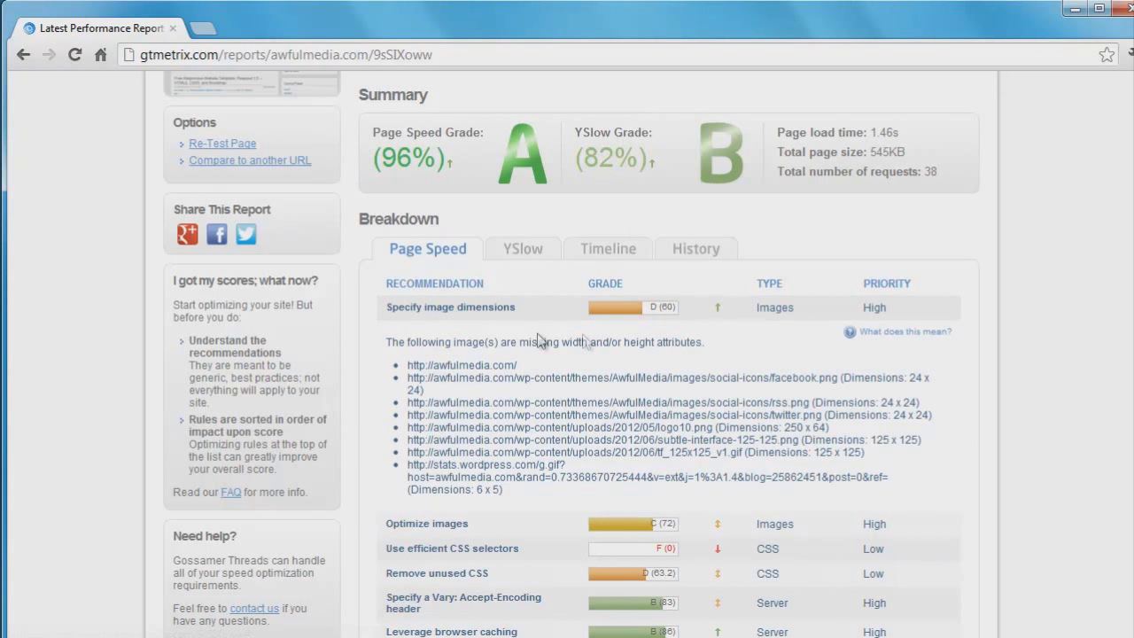
pyautogui.scroll(-3, 1038, 317)
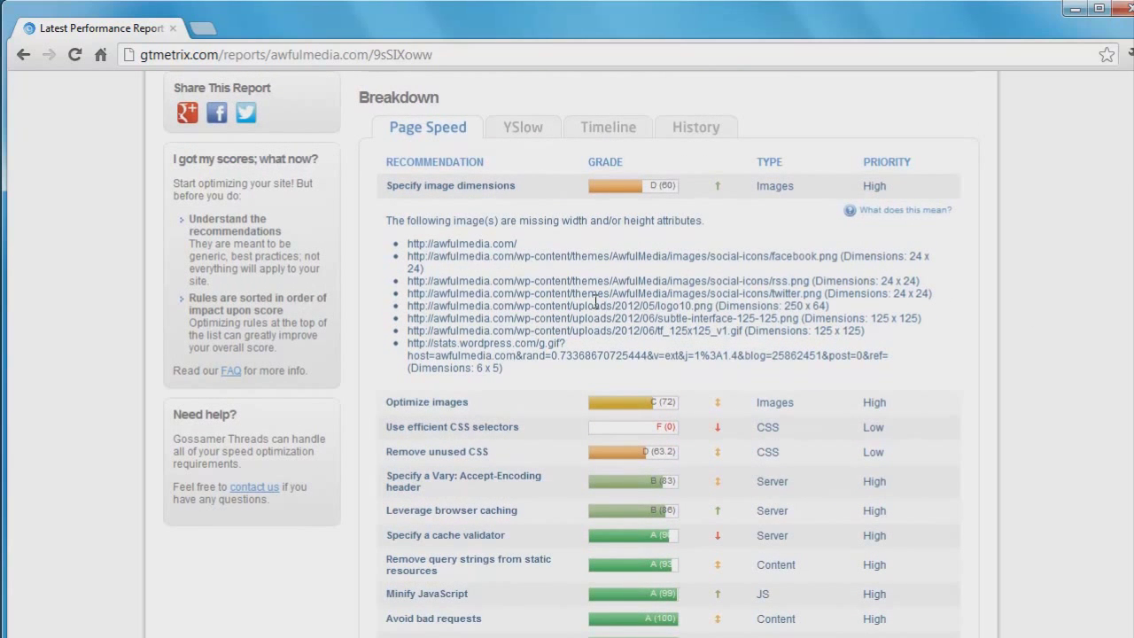
pyautogui.moveTo(850, 213)
pyautogui.scroll(-1, 912, 269)
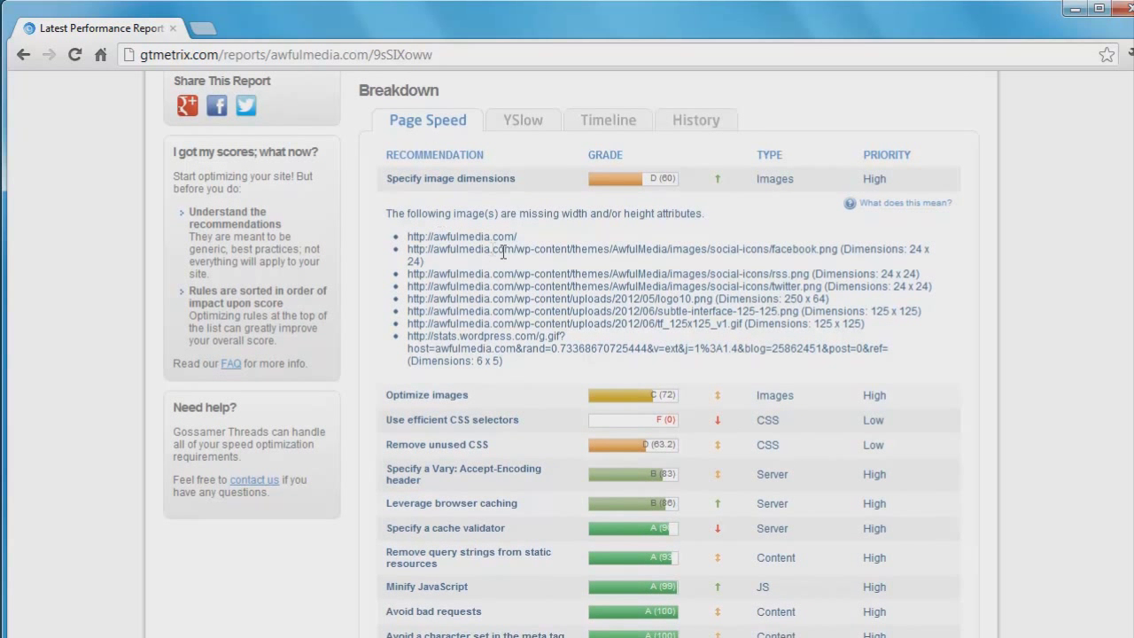
pyautogui.moveTo(443, 236); pyautogui.dragTo(620, 296)
pyautogui.click(642, 346)
pyautogui.scroll(-1, 660, 354)
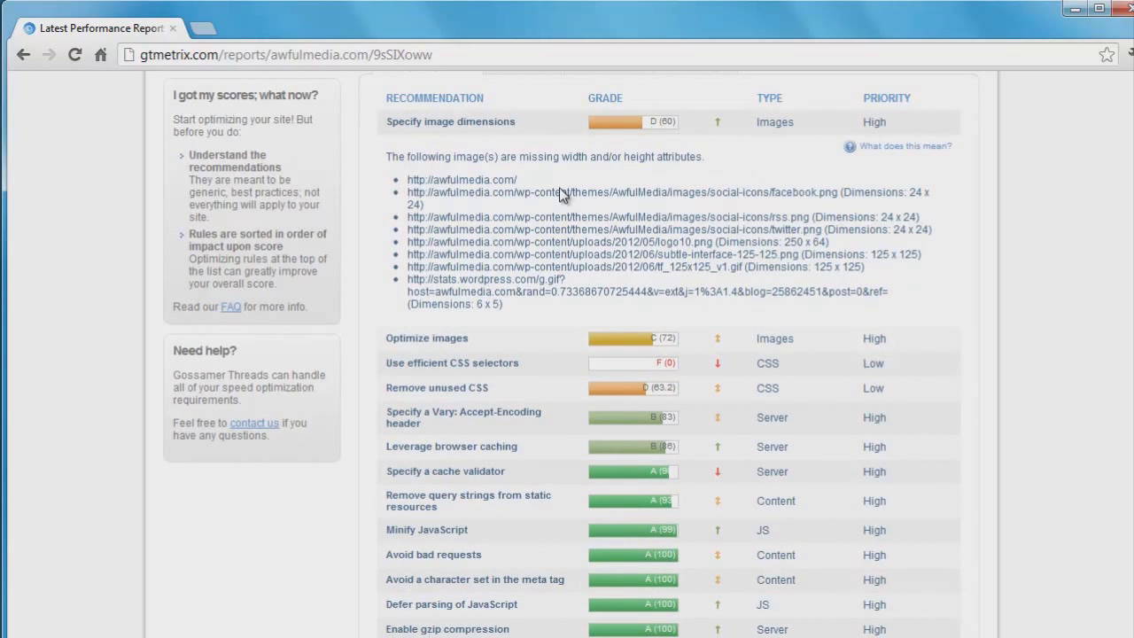
pyautogui.moveTo(417, 156); pyautogui.dragTo(760, 161)
pyautogui.click(760, 161)
# Expand the Optimize images recommendation and examine the possible size reduction for each listed image.
pyautogui.click(479, 347)
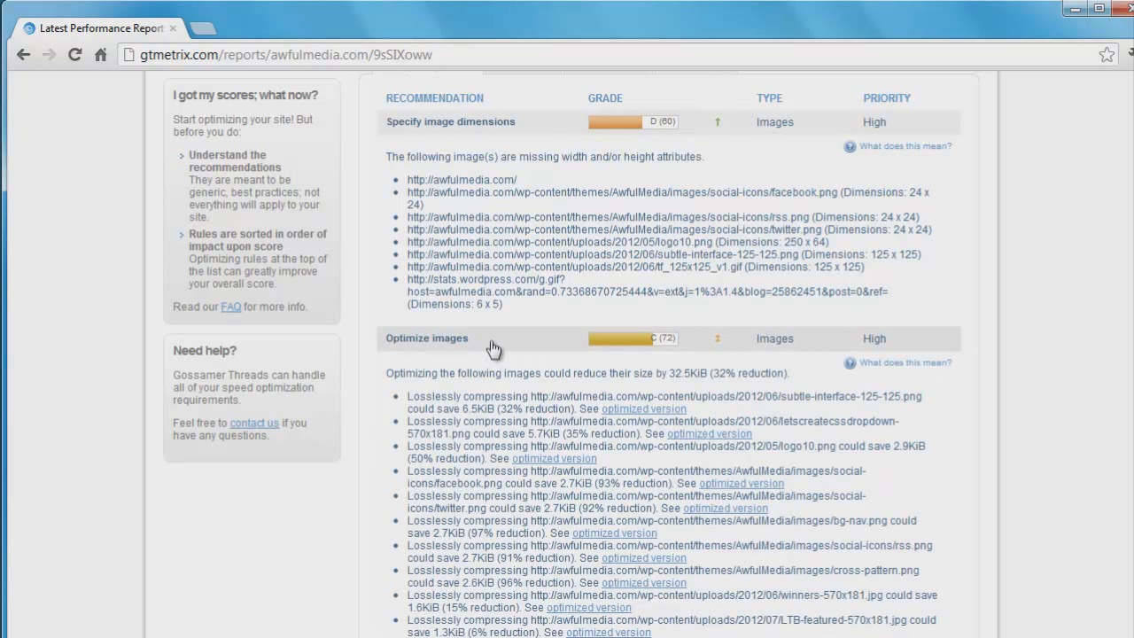
pyautogui.scroll(-3, 1131, 333)
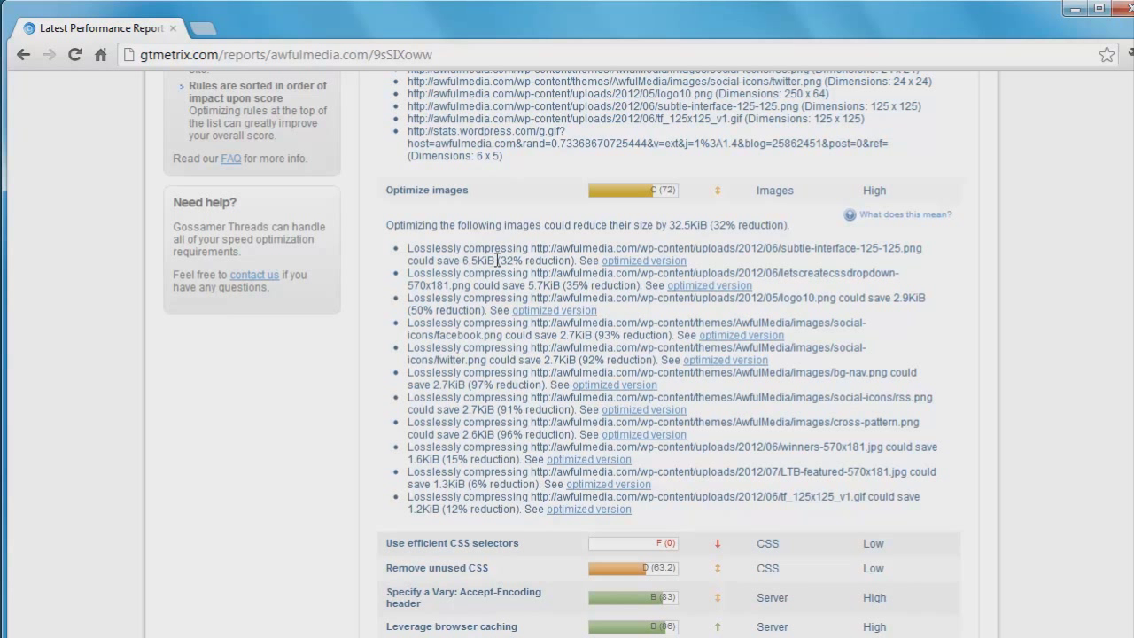
pyautogui.moveTo(498, 261); pyautogui.dragTo(513, 259)
pyautogui.click(528, 257)
pyautogui.moveTo(461, 259); pyautogui.dragTo(479, 260)
pyautogui.click(492, 265)
pyautogui.scroll(3, 567, 354)
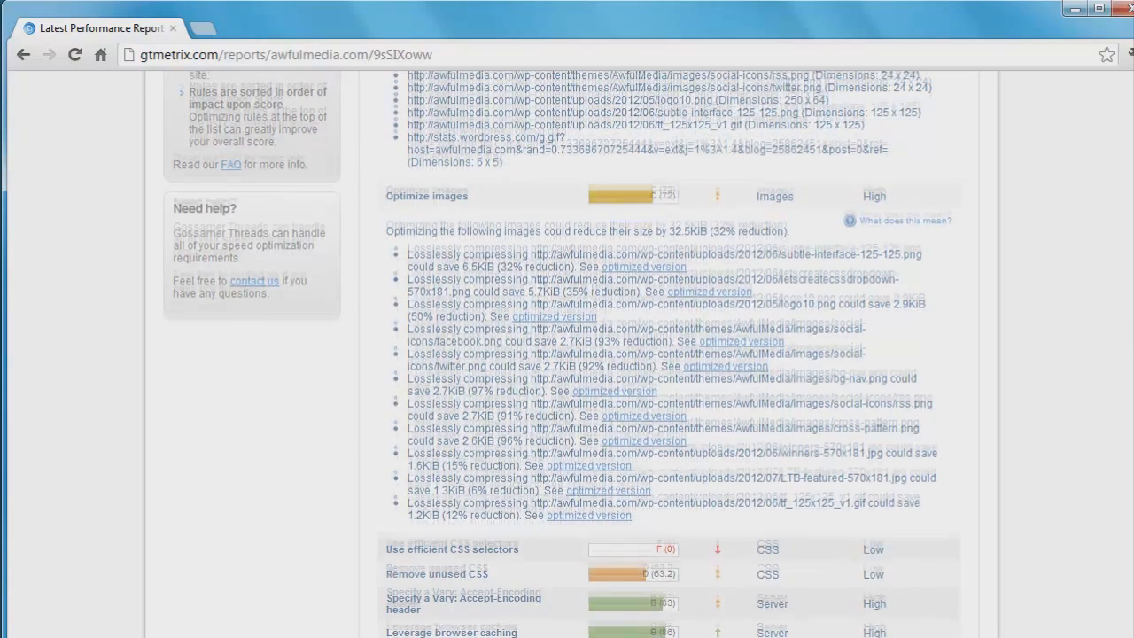
pyautogui.scroll(1, 567, 354)
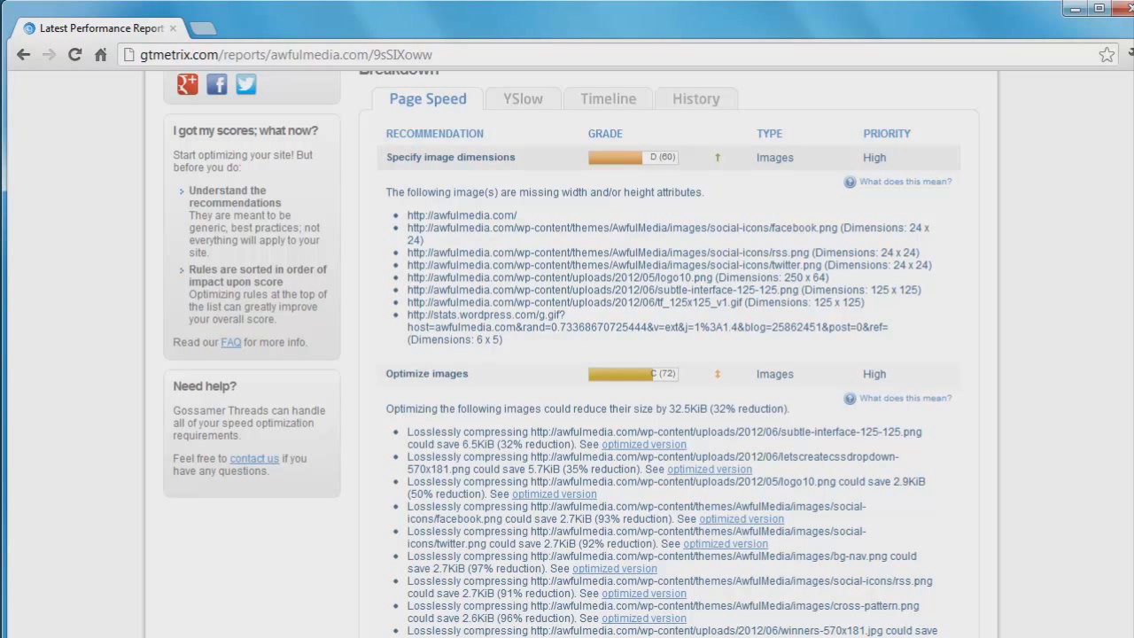
# Expand the Use efficient CSS selectors recommendation and read through its lists of inefficient and :hover rules.
pyautogui.scroll(-4, 1127, 370)
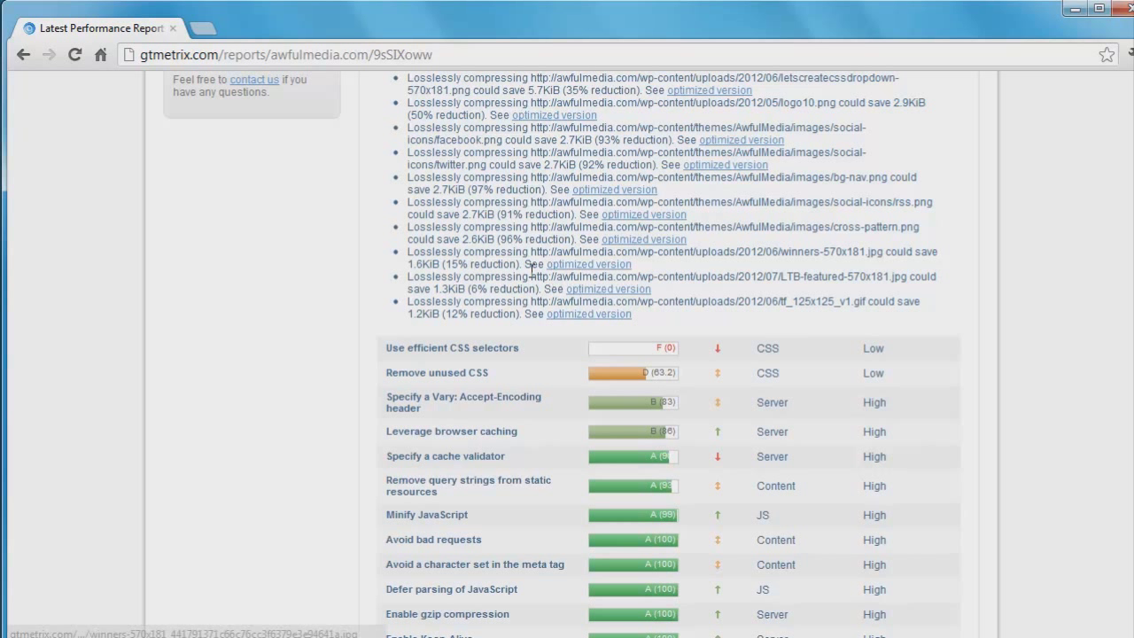
pyautogui.click(663, 352)
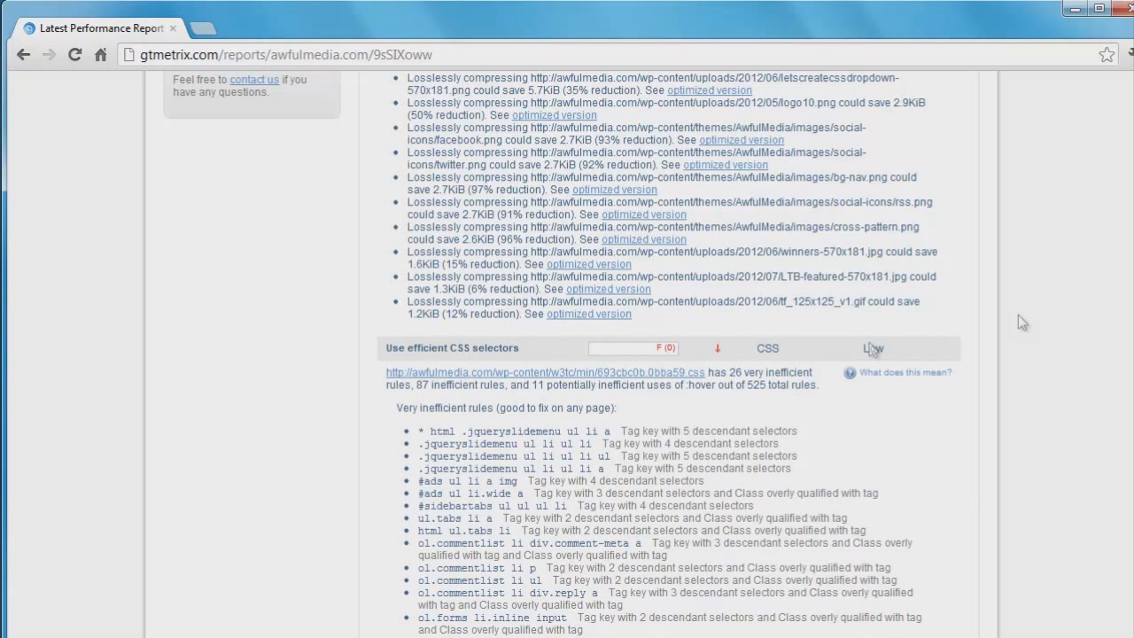
pyautogui.scroll(-3, 1129, 266)
pyautogui.scroll(1, 567, 354)
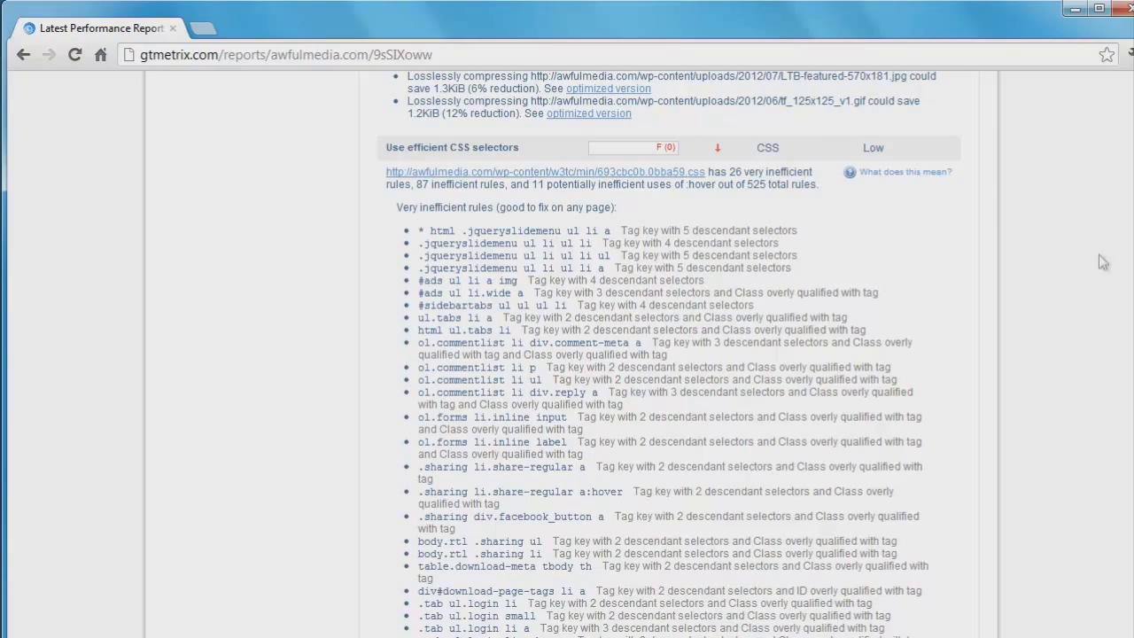
pyautogui.scroll(-3, 669, 354)
pyautogui.scroll(-2, 663, 354)
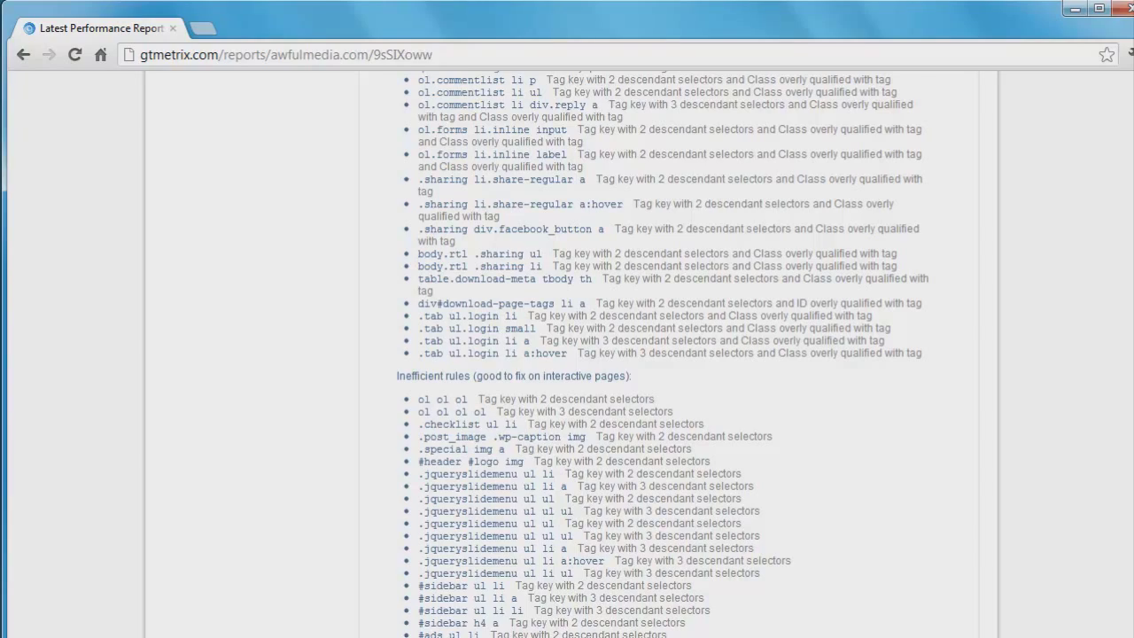
pyautogui.scroll(-15, 669, 354)
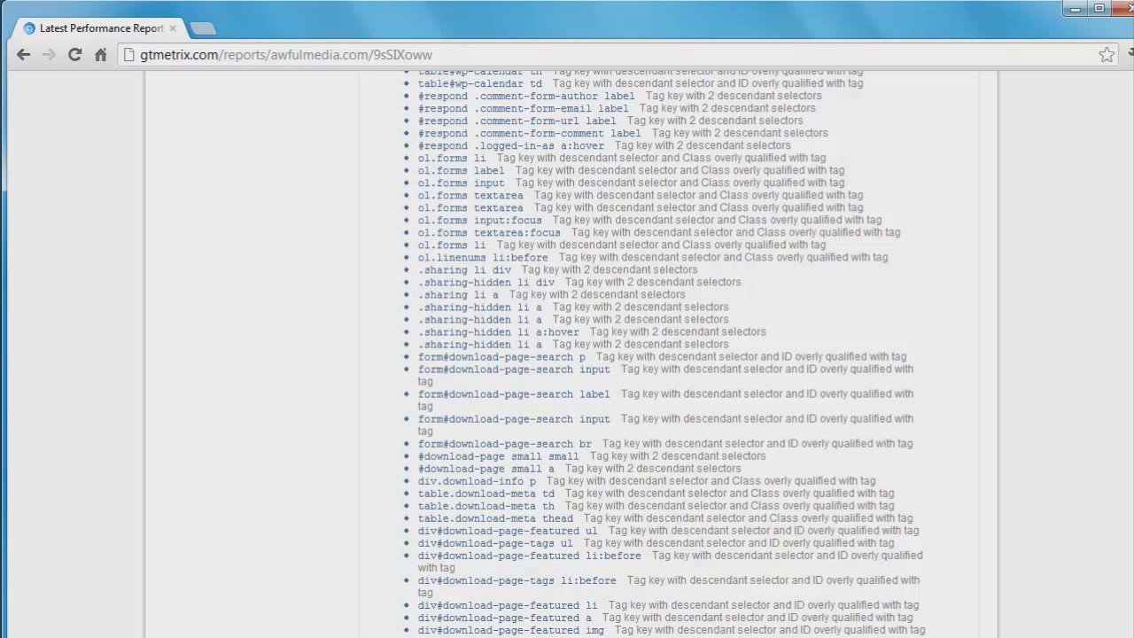
pyautogui.scroll(-10, 567, 354)
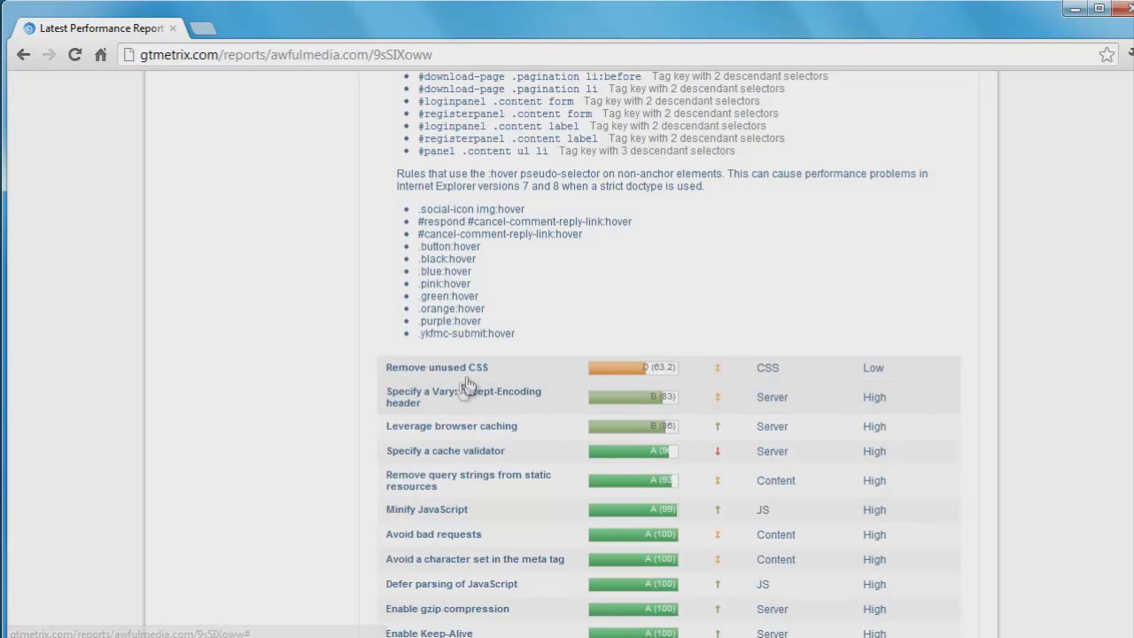
# Expand the Remove unused CSS recommendation and examine the first unused selectors, including the .nivoSlider entries.
pyautogui.click(409, 369)
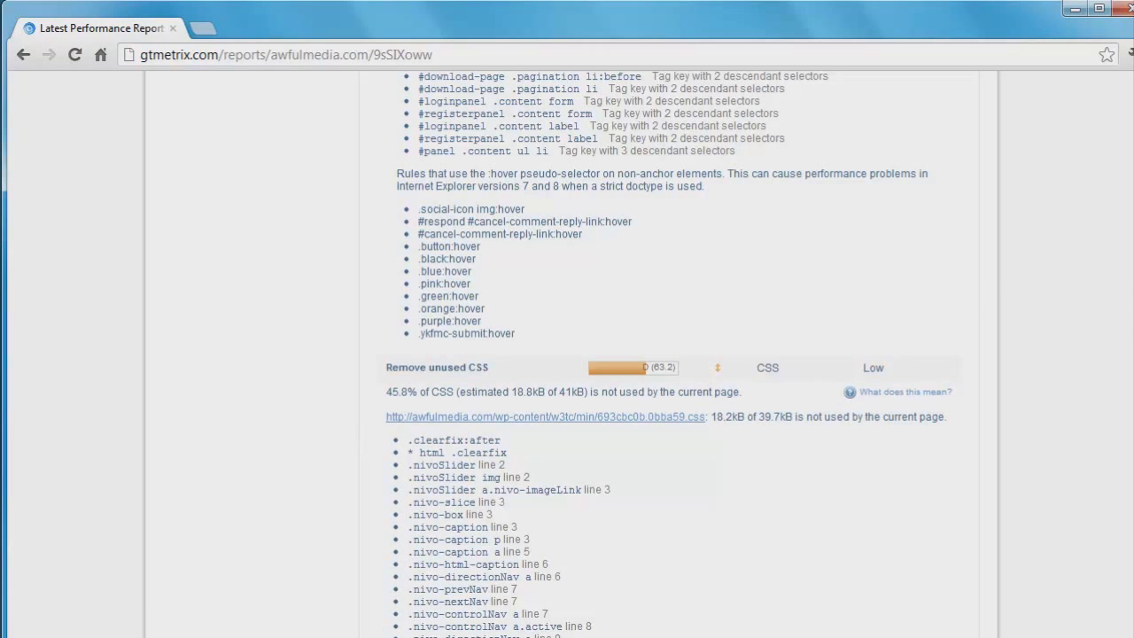
pyautogui.scroll(-3, 567, 354)
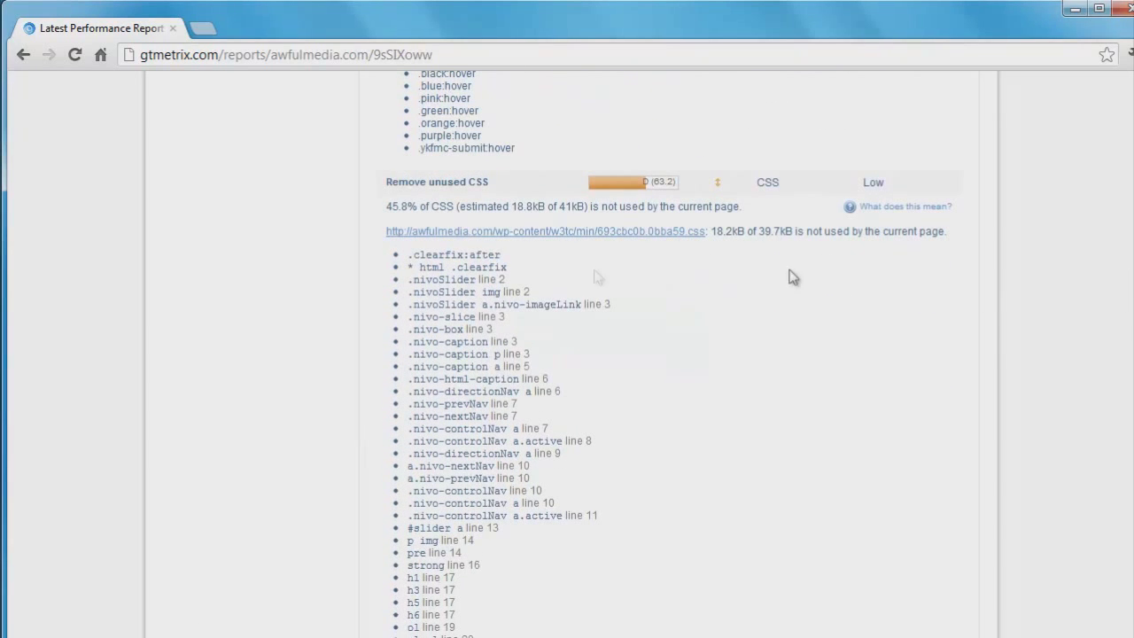
pyautogui.scroll(3, 410, 298)
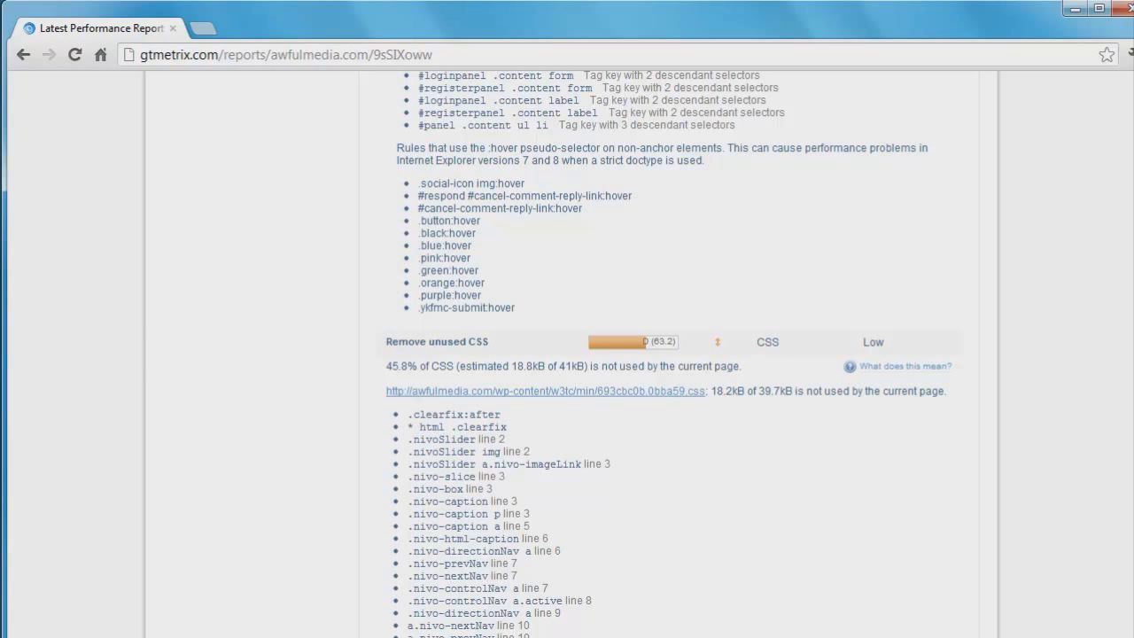
pyautogui.scroll(-5, 567, 354)
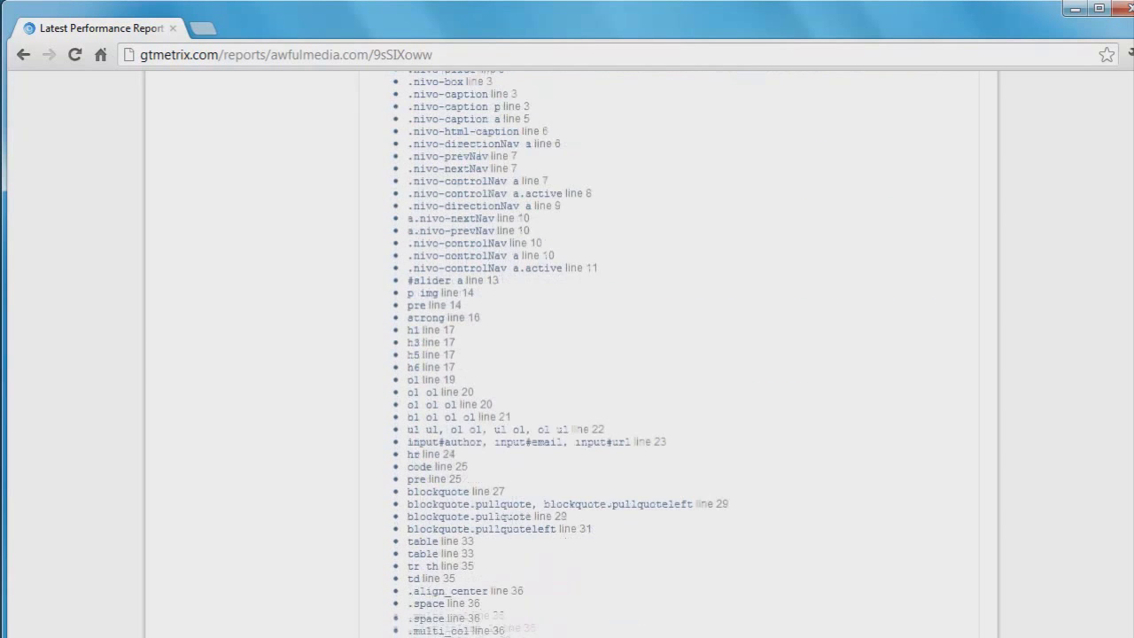
pyautogui.scroll(5, 567, 355)
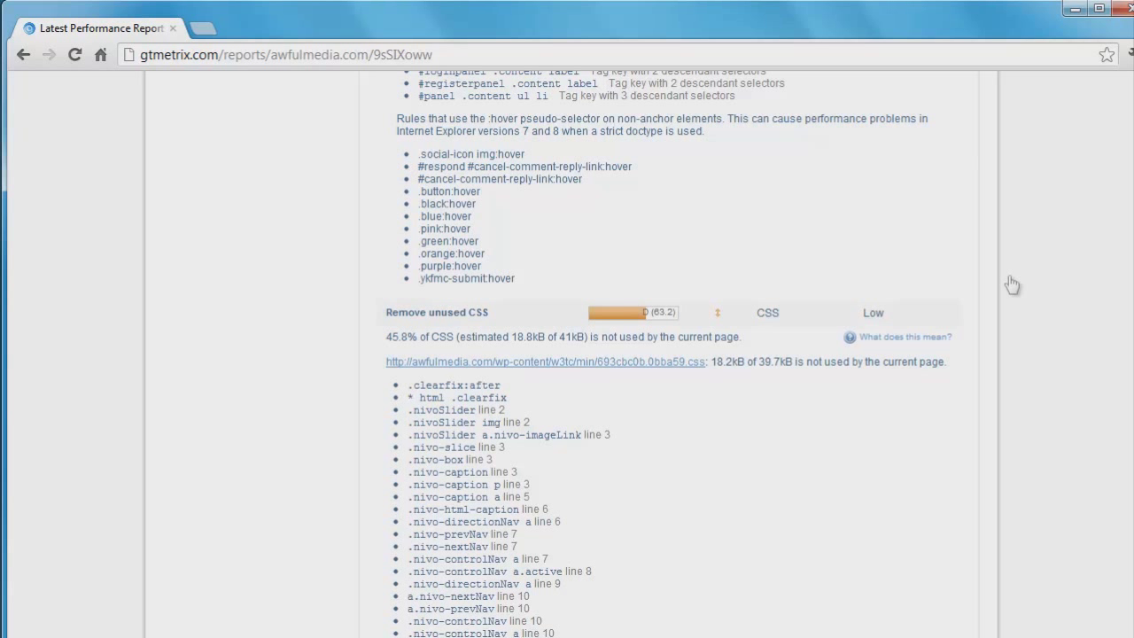
pyautogui.tripleClick(416, 413)
pyautogui.click(617, 462)
# Look through the rest of the unused CSS selectors down to the inline blocks, and return to the report summary.
pyautogui.scroll(-3, 620, 461)
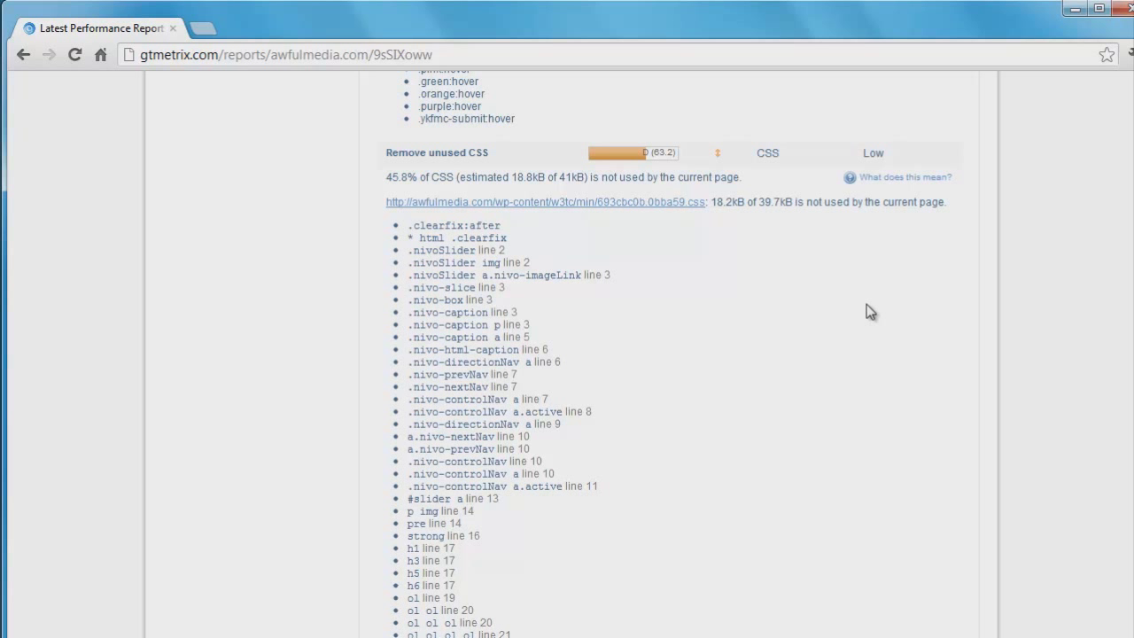
pyautogui.scroll(-3, 1014, 293)
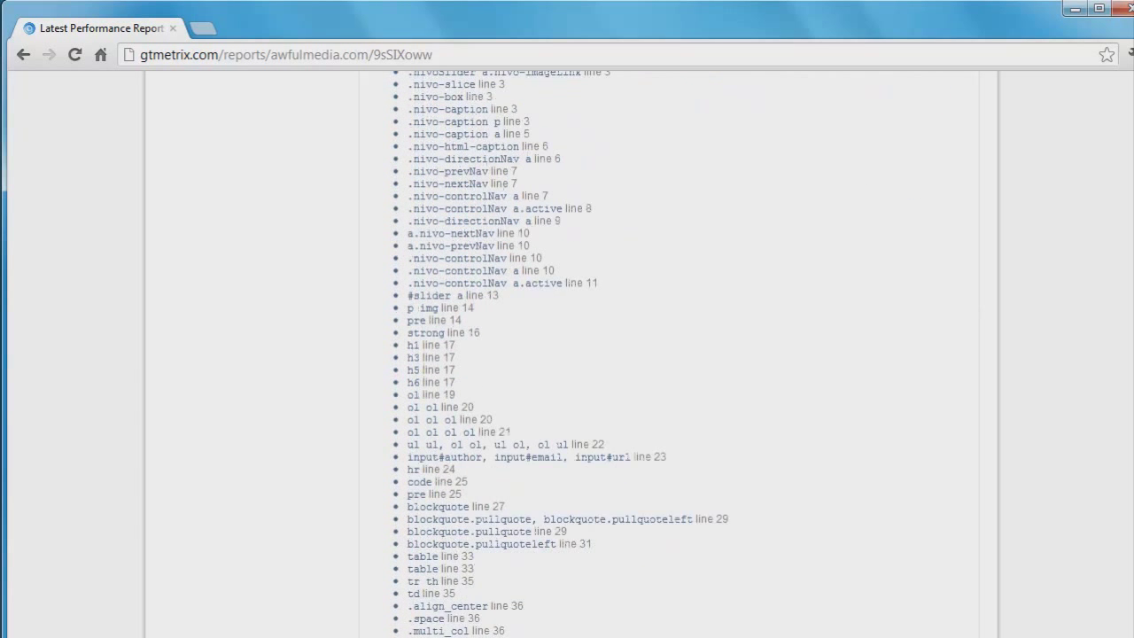
pyautogui.scroll(-15, 567, 355)
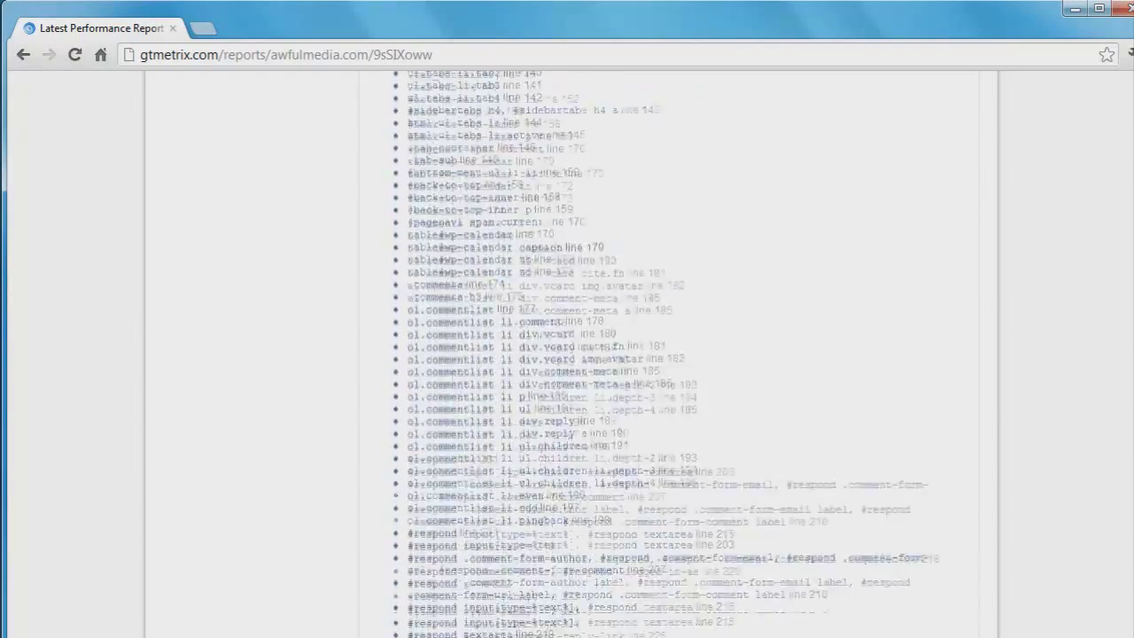
pyautogui.scroll(-20, 576, 354)
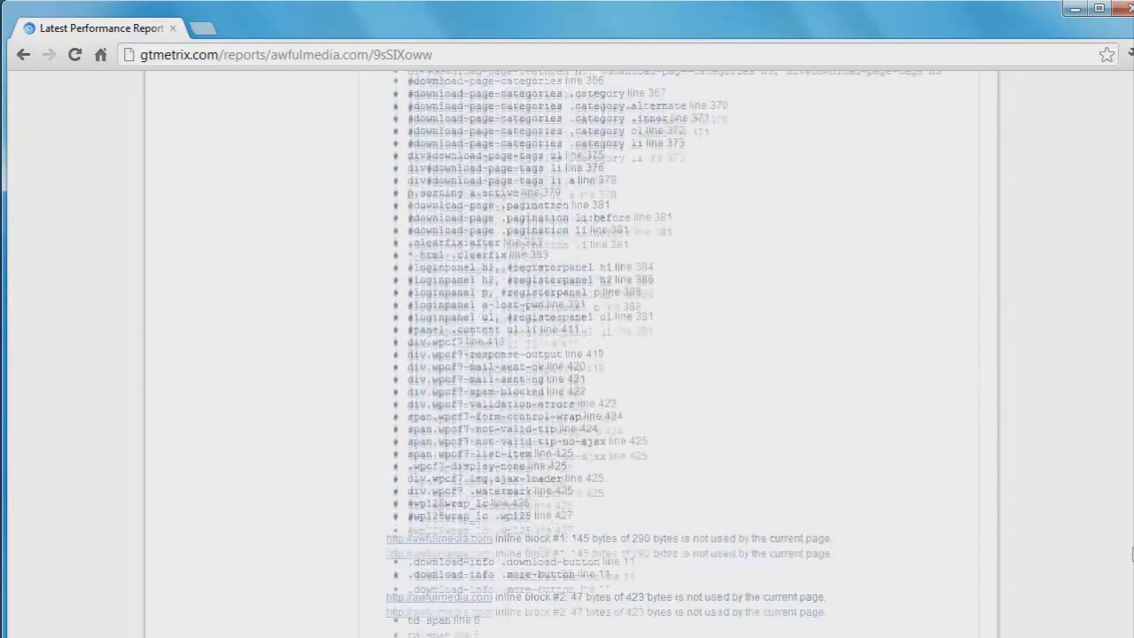
pyautogui.scroll(-4, 1131, 554)
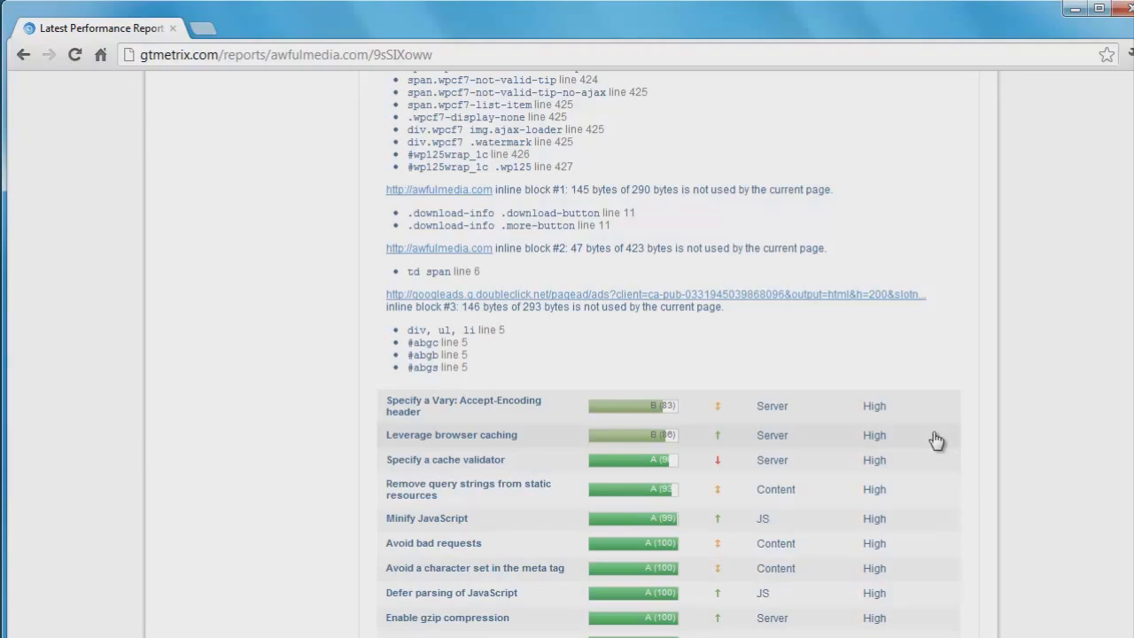
pyautogui.scroll(15, 1119, 559)
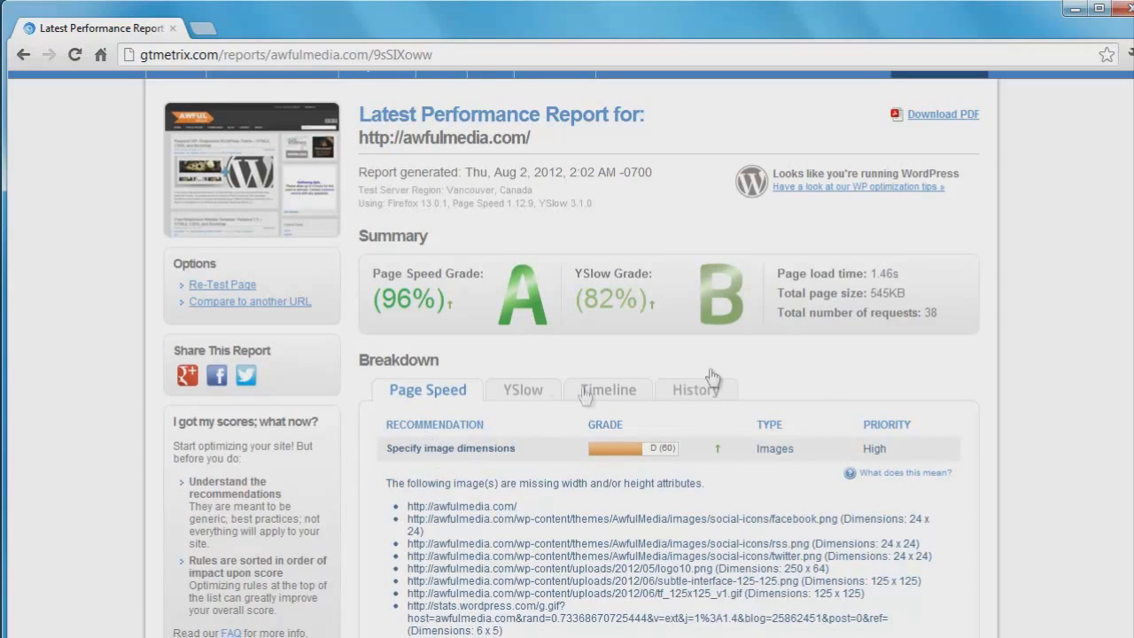
# Collapse the Optimize images, Use efficient CSS selectors and Remove unused CSS recommendations in the Page Speed breakdown.
pyautogui.click(542, 399)
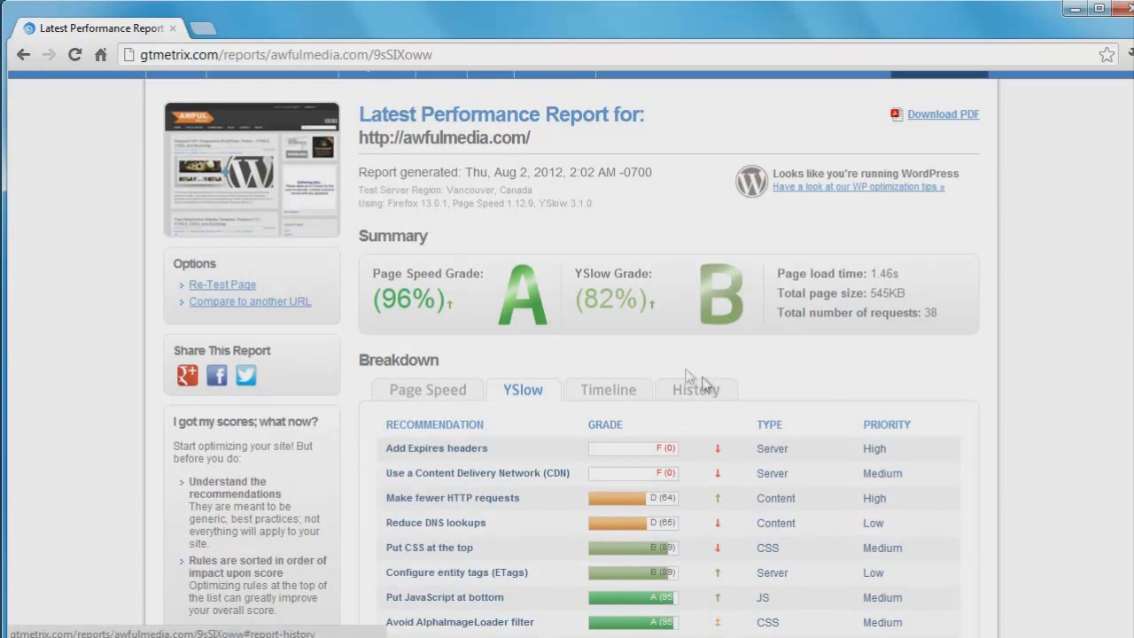
pyautogui.click(424, 390)
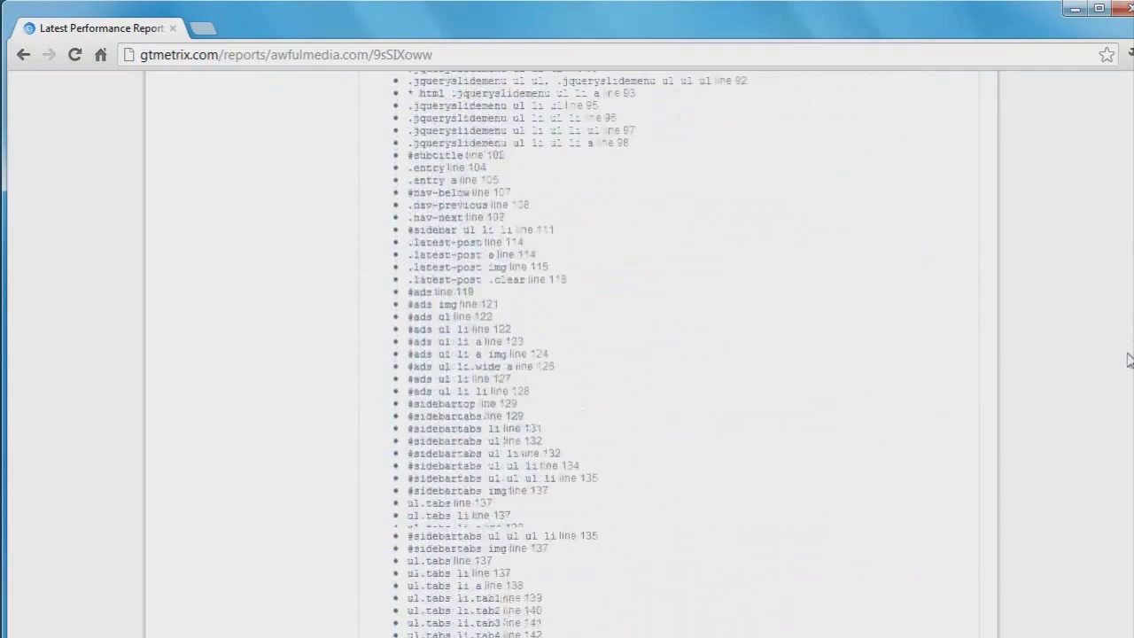
pyautogui.scroll(20, 1128, 359)
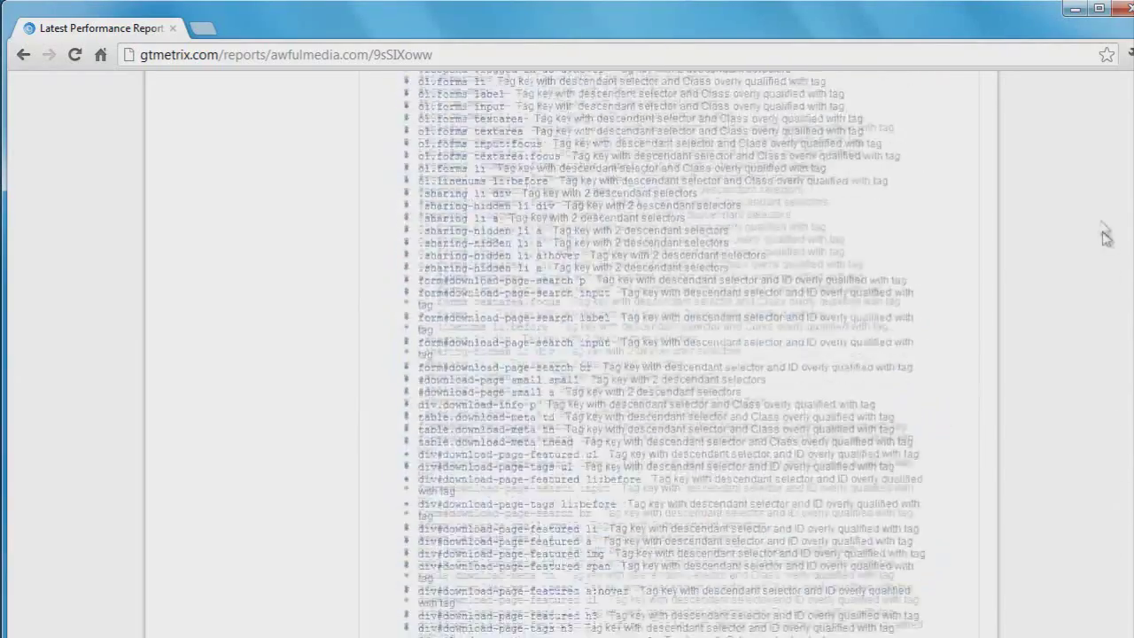
pyautogui.scroll(-2, 1091, 152)
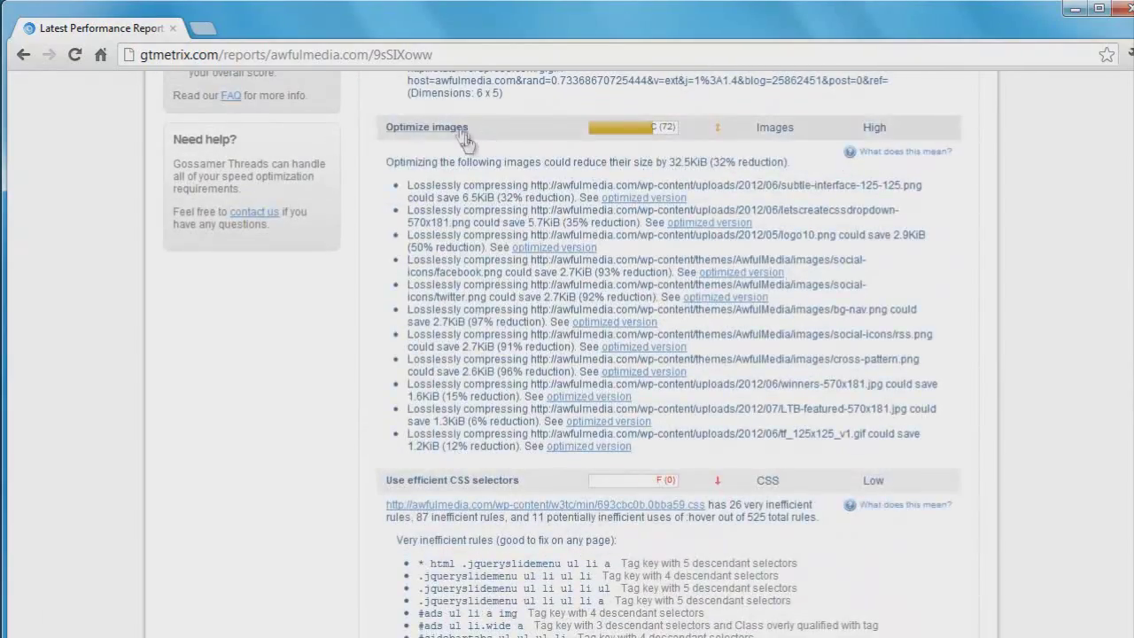
pyautogui.click(470, 144)
pyautogui.click(462, 153)
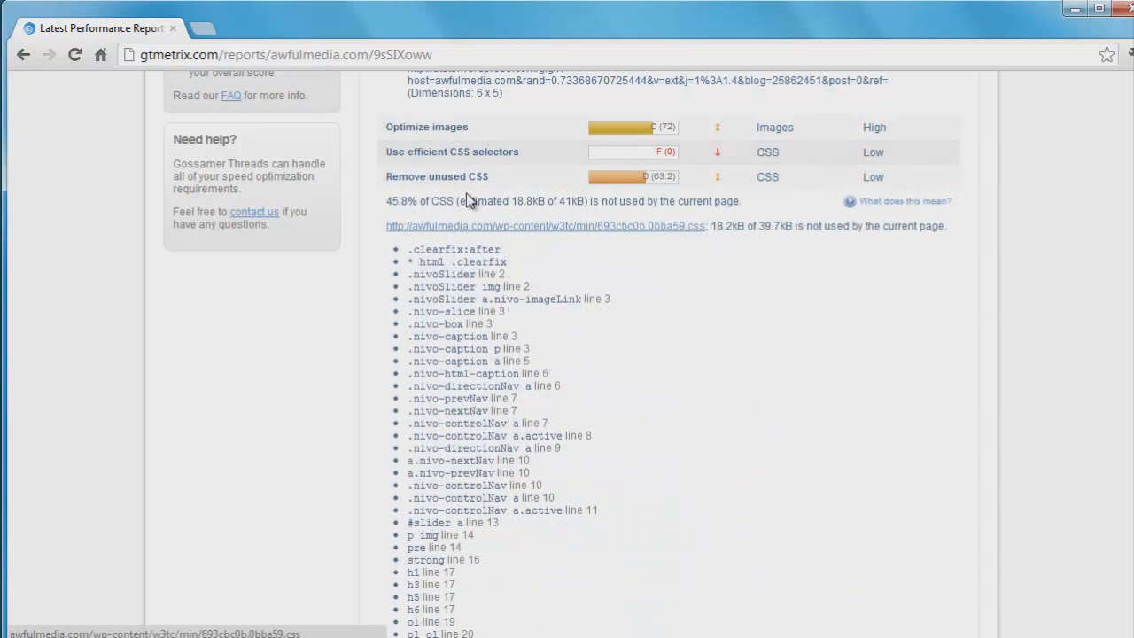
pyautogui.click(465, 177)
# Look through the remaining Page Speed recommendations and their grades, and return to the report summary.
pyautogui.scroll(-4, 1131, 315)
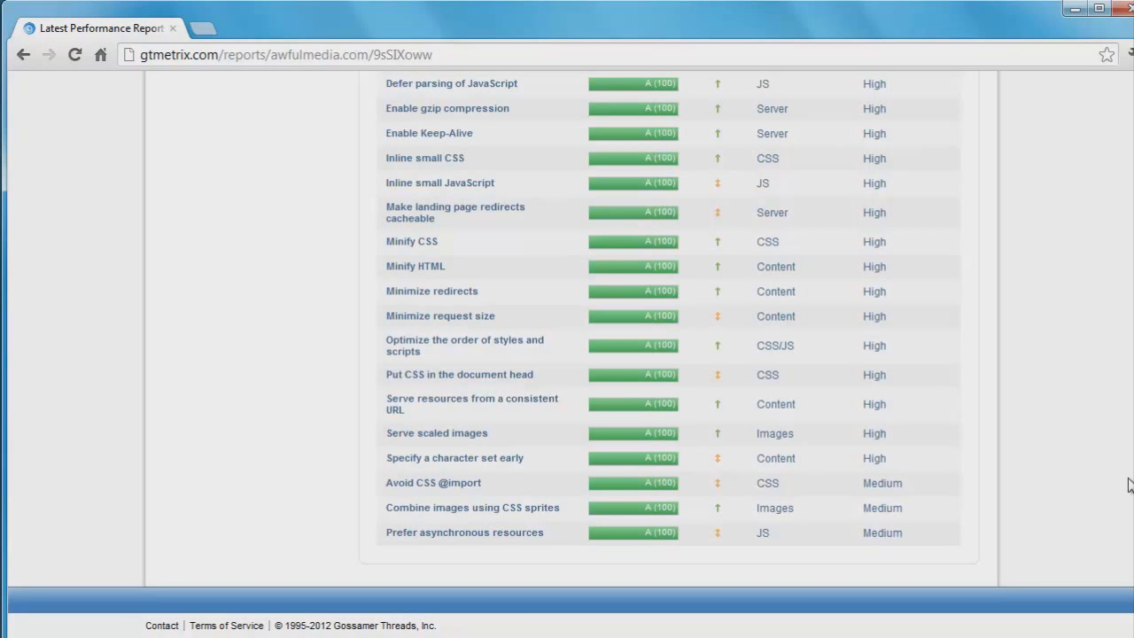
pyautogui.scroll(5, 673, 346)
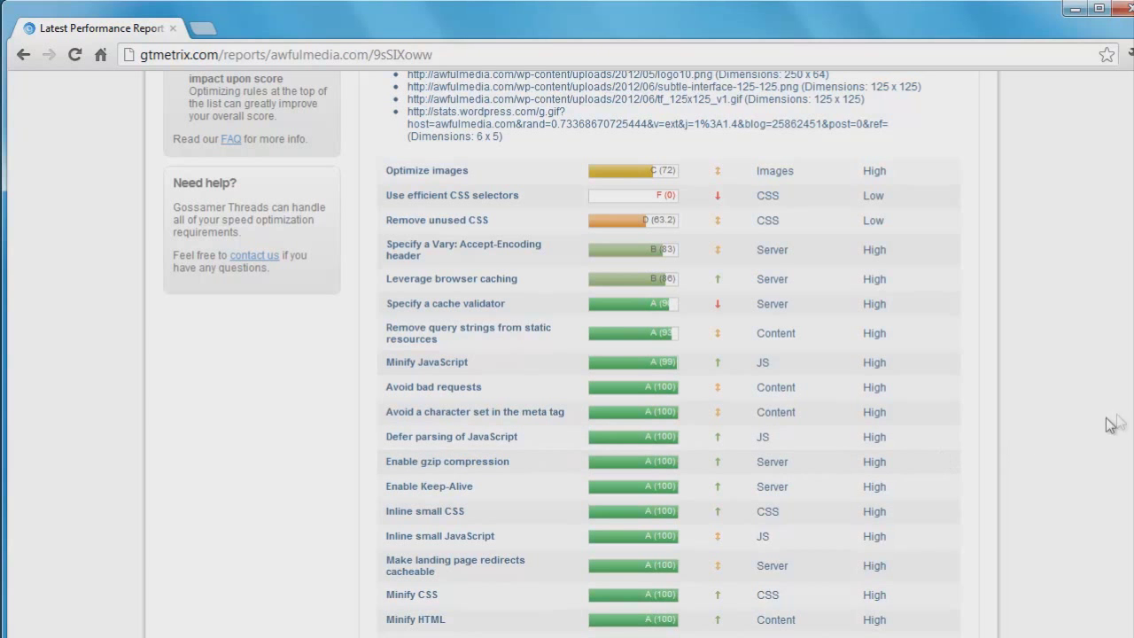
pyautogui.scroll(2, 1125, 421)
pyautogui.scroll(-1, 549, 443)
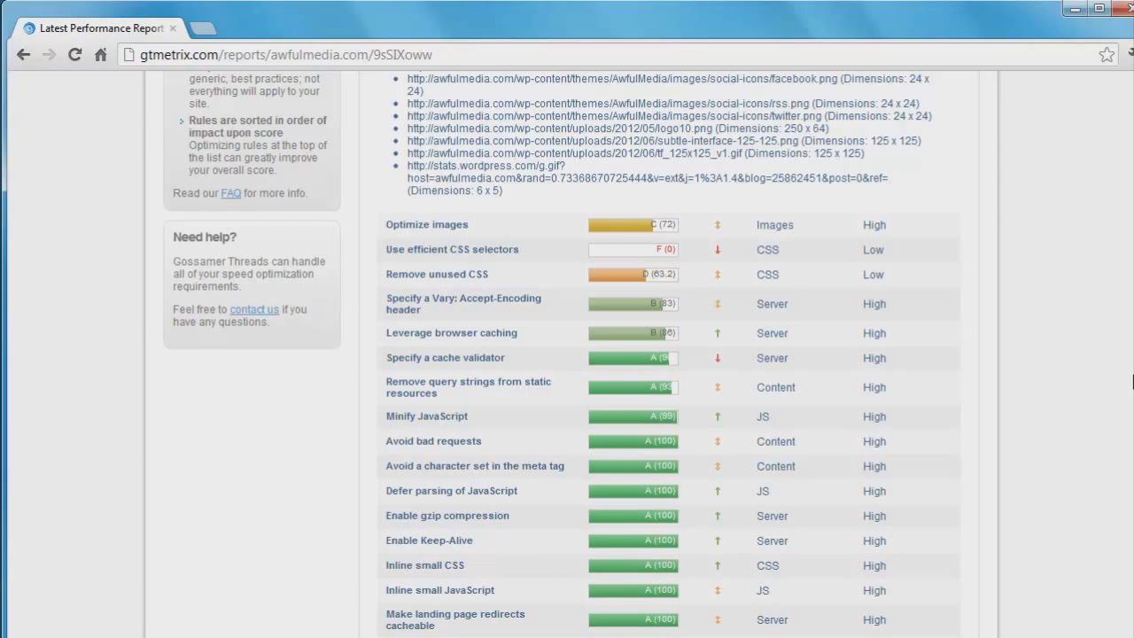
pyautogui.scroll(10, 1033, 377)
pyautogui.scroll(-1, 567, 354)
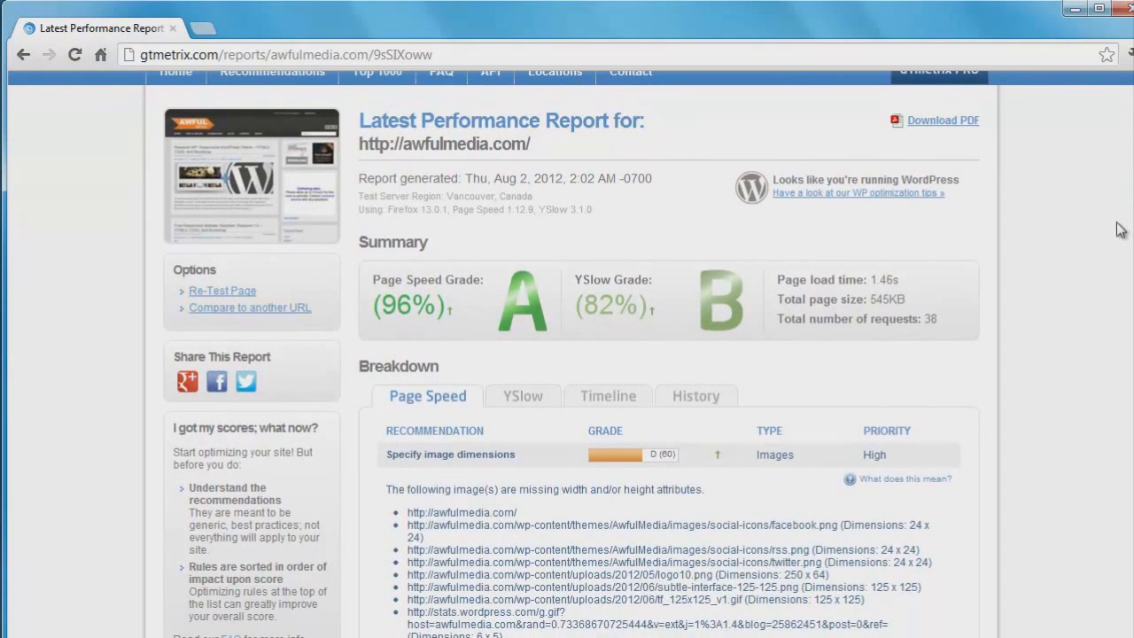
pyautogui.scroll(1, 1129, 165)
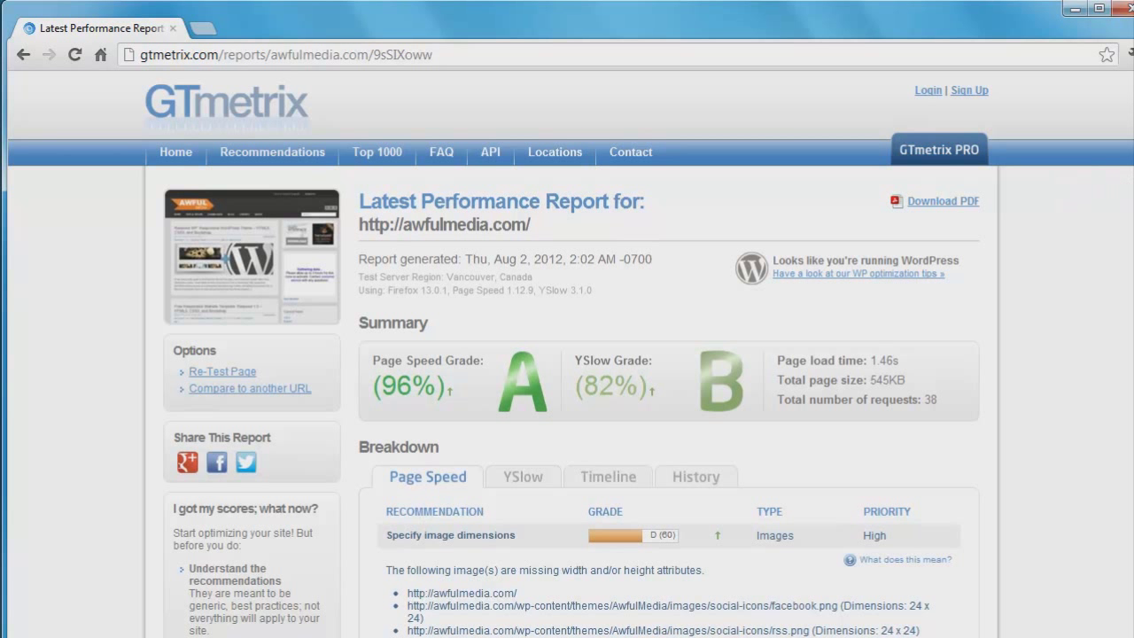
pyautogui.scroll(-1, 1127, 186)
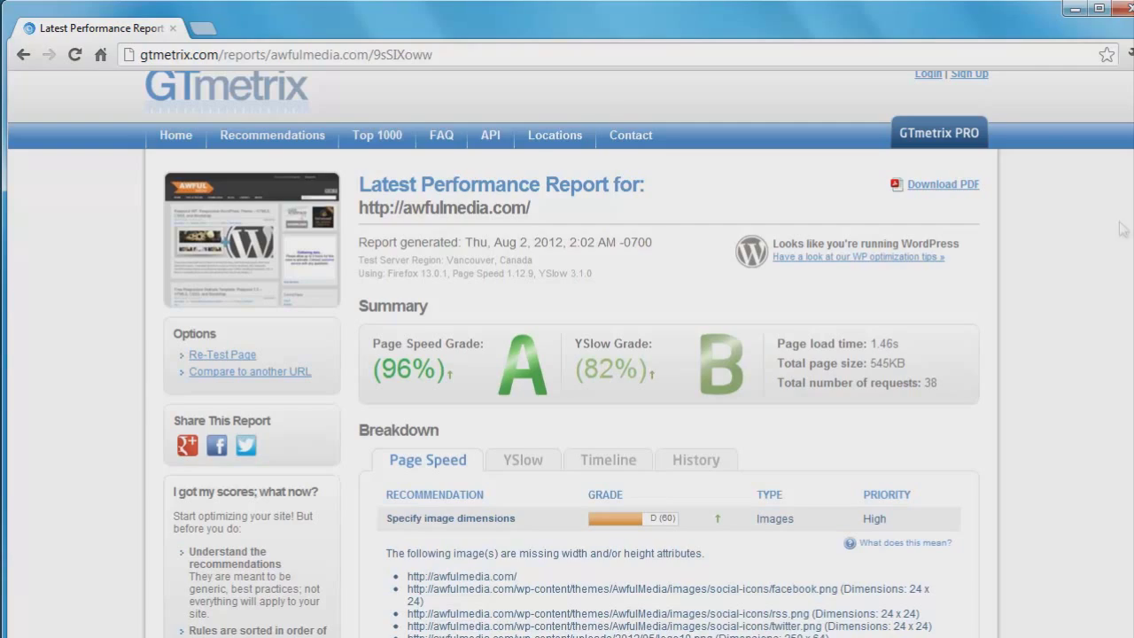
pyautogui.scroll(-2, 1068, 244)
pyautogui.scroll(2, 1008, 246)
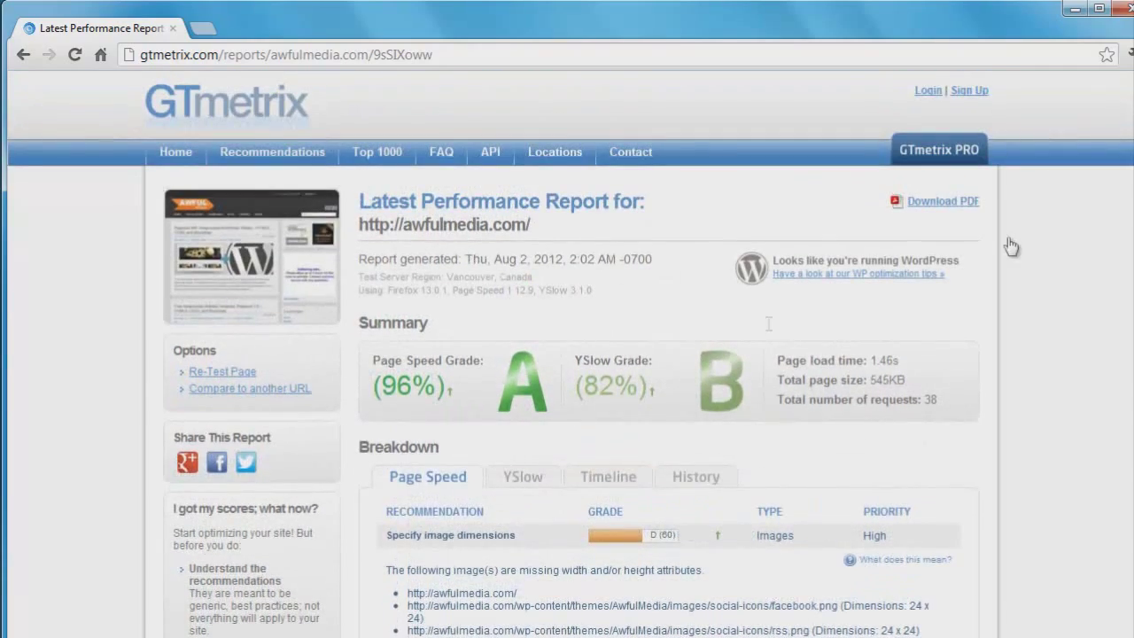
# Show the YSlow breakdown, check the total number of requests and expand the Make fewer HTTP requests recommendation.
pyautogui.click(523, 477)
pyautogui.scroll(-2, 1025, 326)
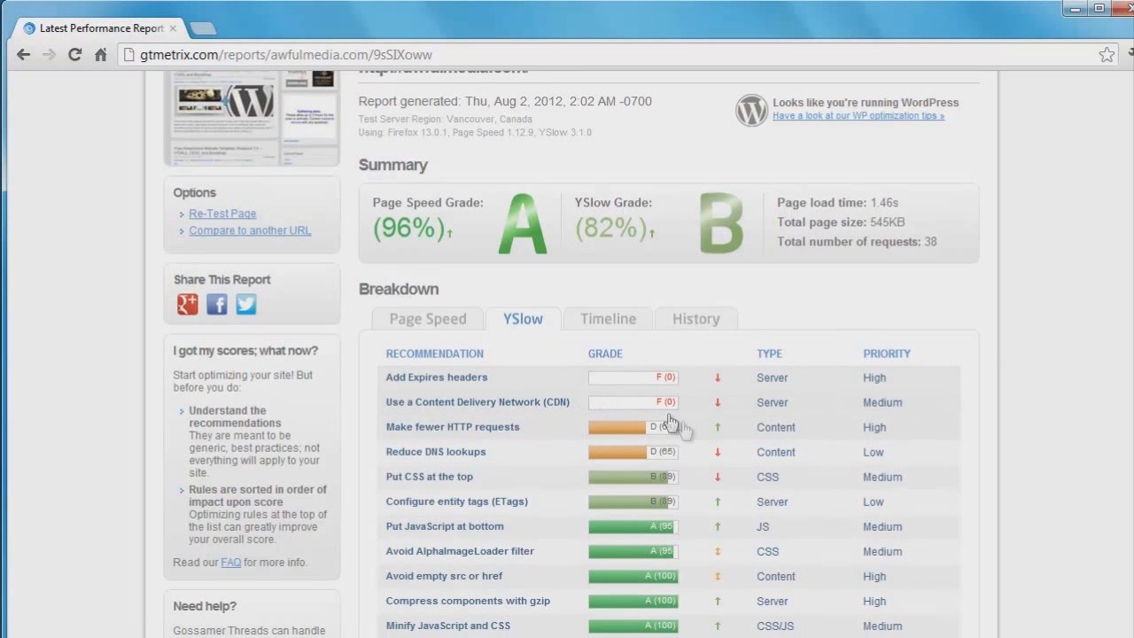
pyautogui.scroll(-1, 1125, 292)
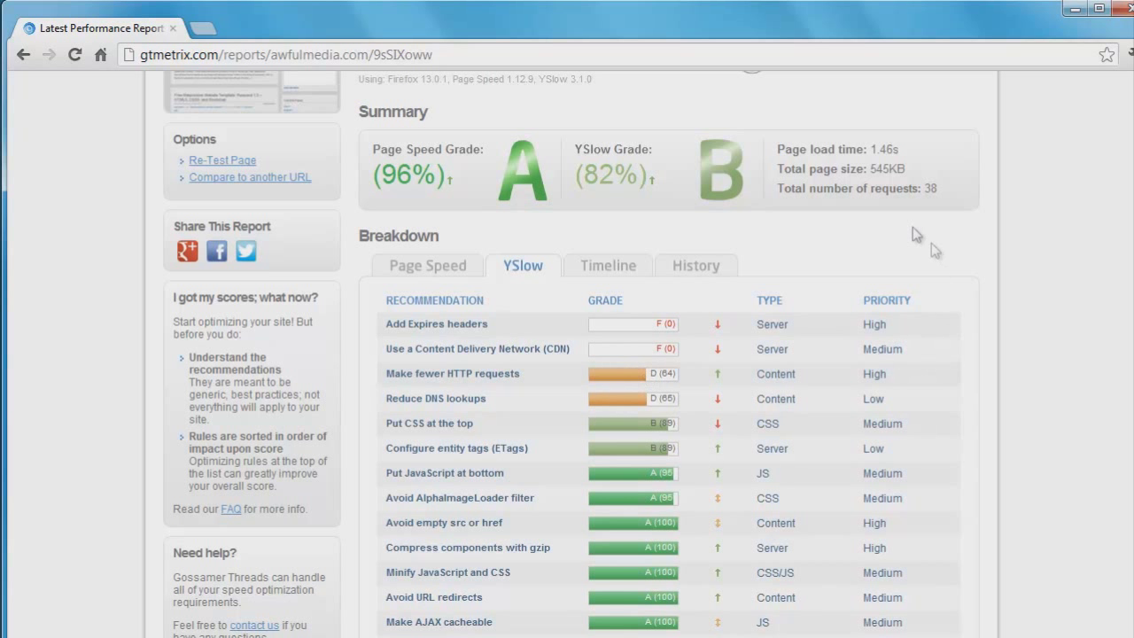
pyautogui.moveTo(922, 187); pyautogui.dragTo(931, 189)
pyautogui.click(479, 375)
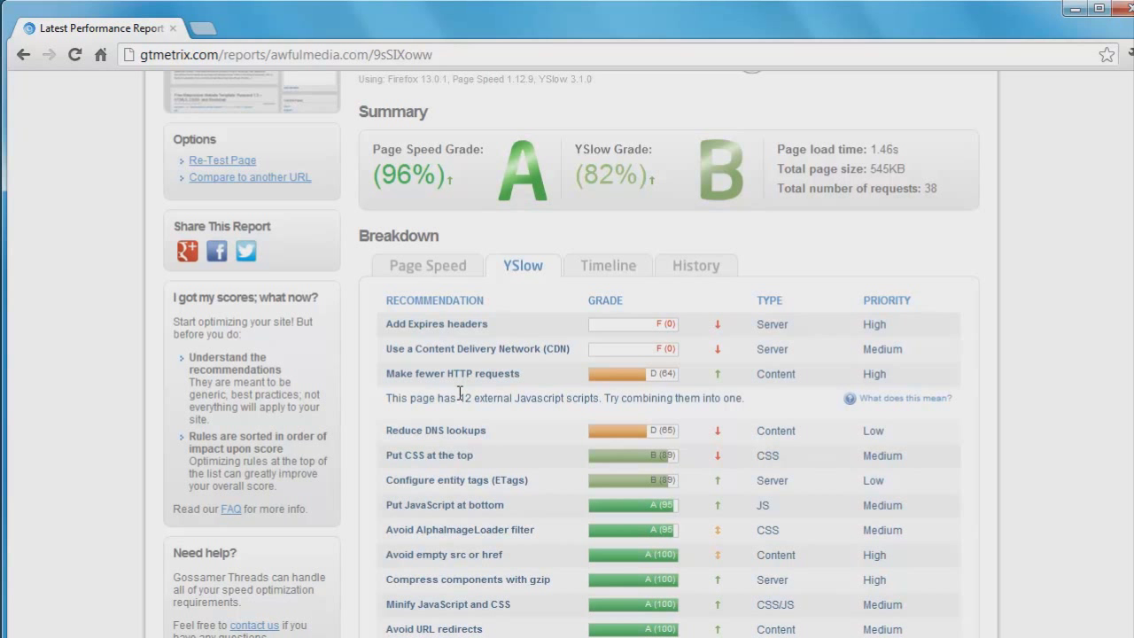
# Review the other YSlow recommendations and their grades, and briefly check the details of Add Expires headers.
pyautogui.scroll(-1, 1103, 401)
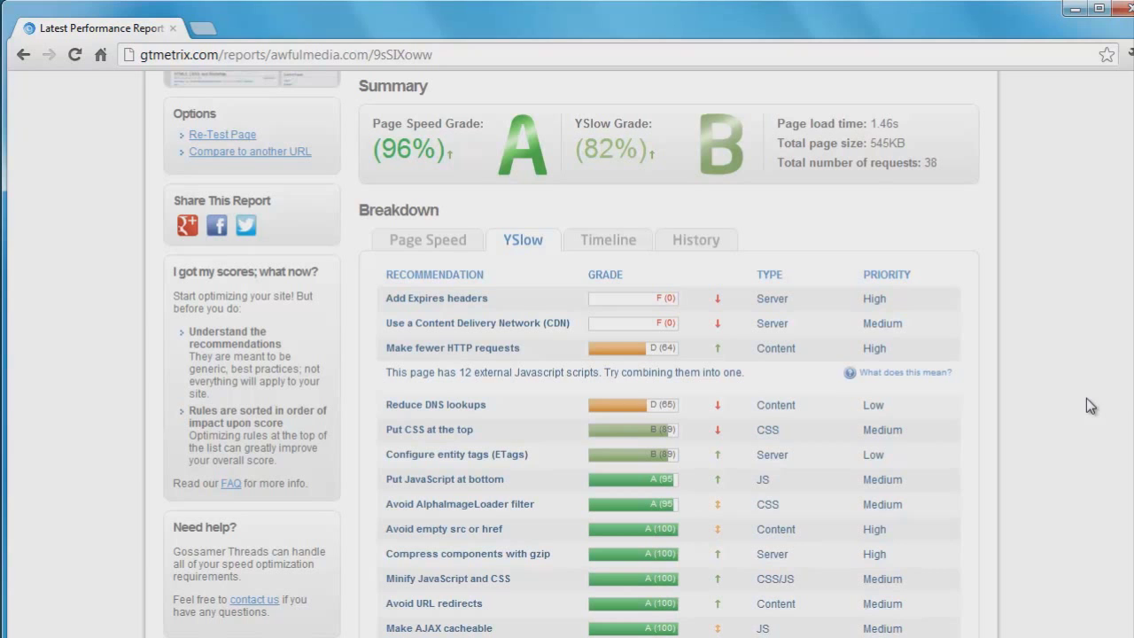
pyautogui.scroll(-3, 572, 354)
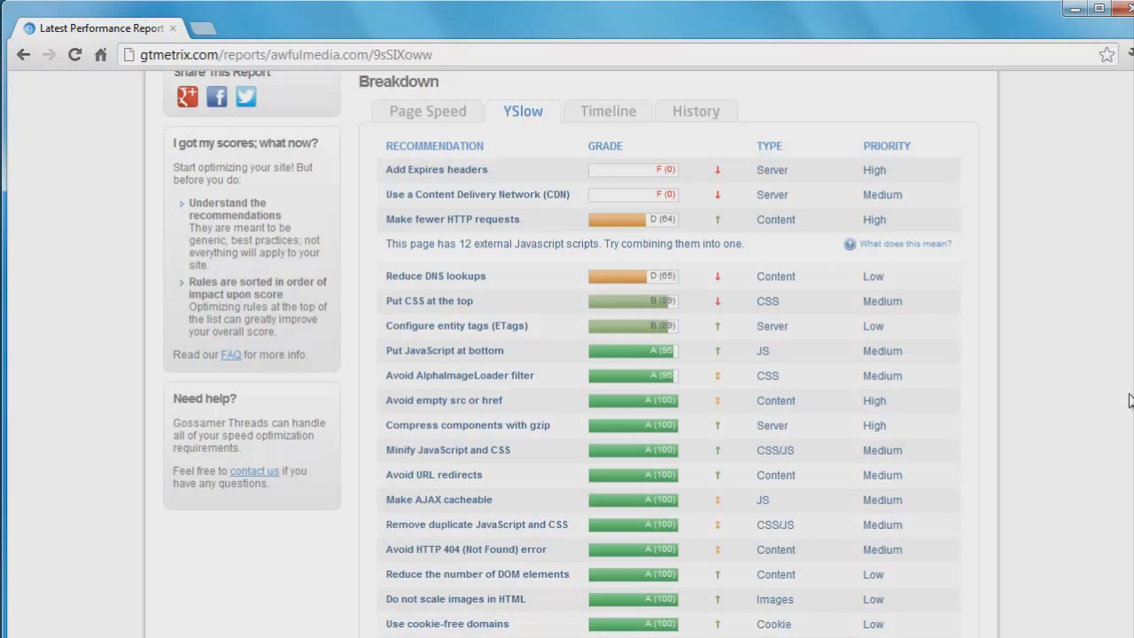
pyautogui.scroll(1, 572, 355)
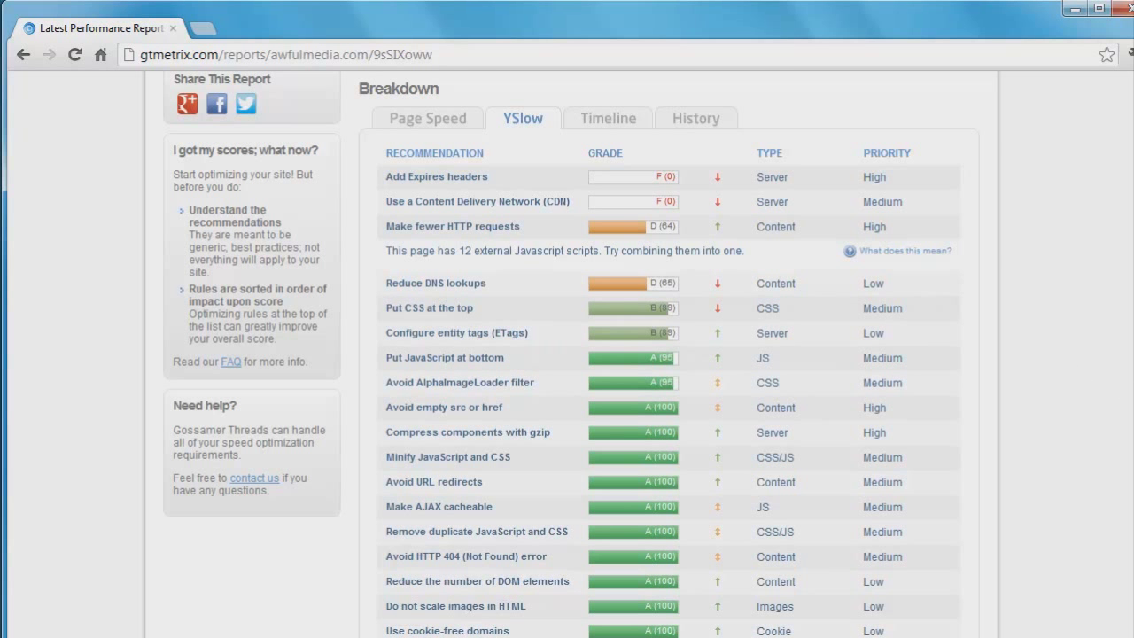
pyautogui.scroll(1, 1119, 389)
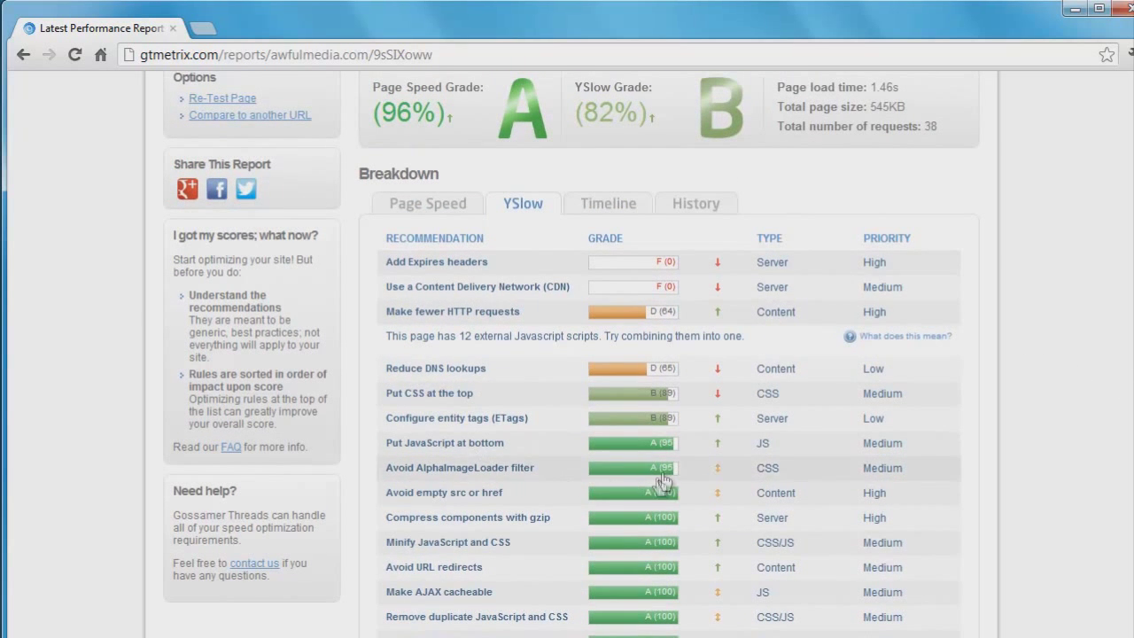
pyautogui.click(454, 266)
pyautogui.click(453, 266)
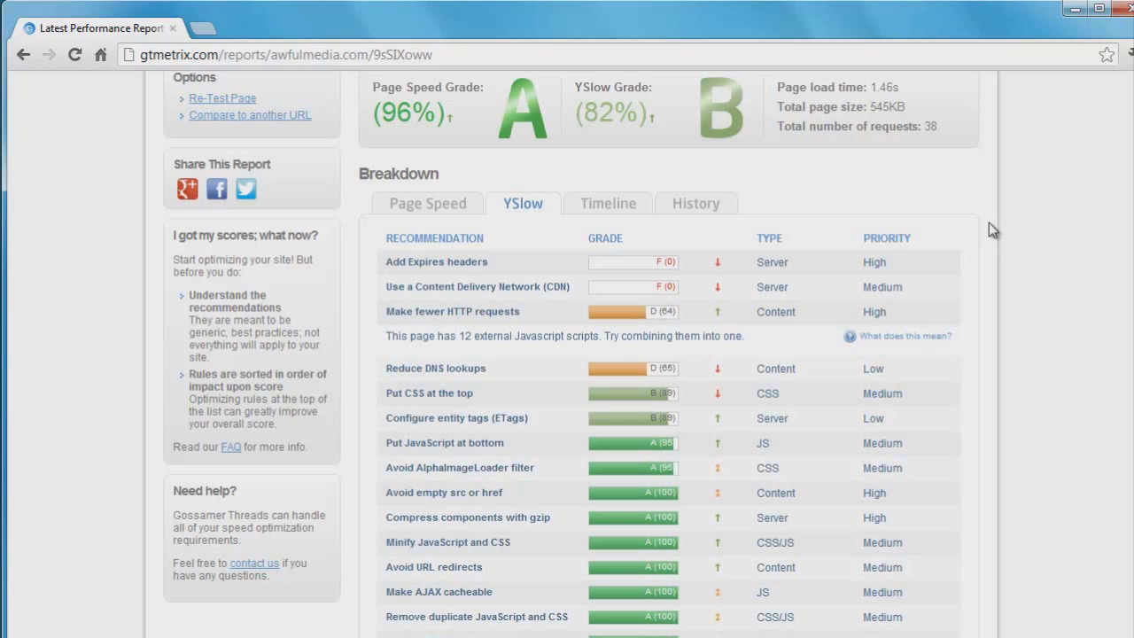
# Return to the report summary and examine the grades and the page load time.
pyautogui.scroll(1, 988, 222)
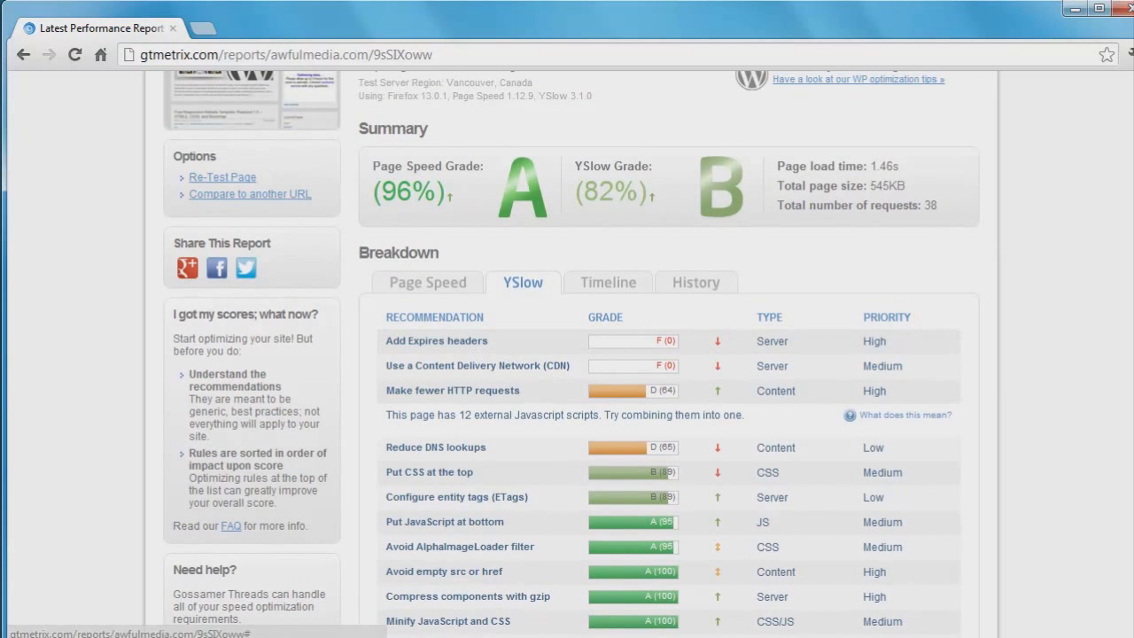
pyautogui.scroll(3, 1119, 215)
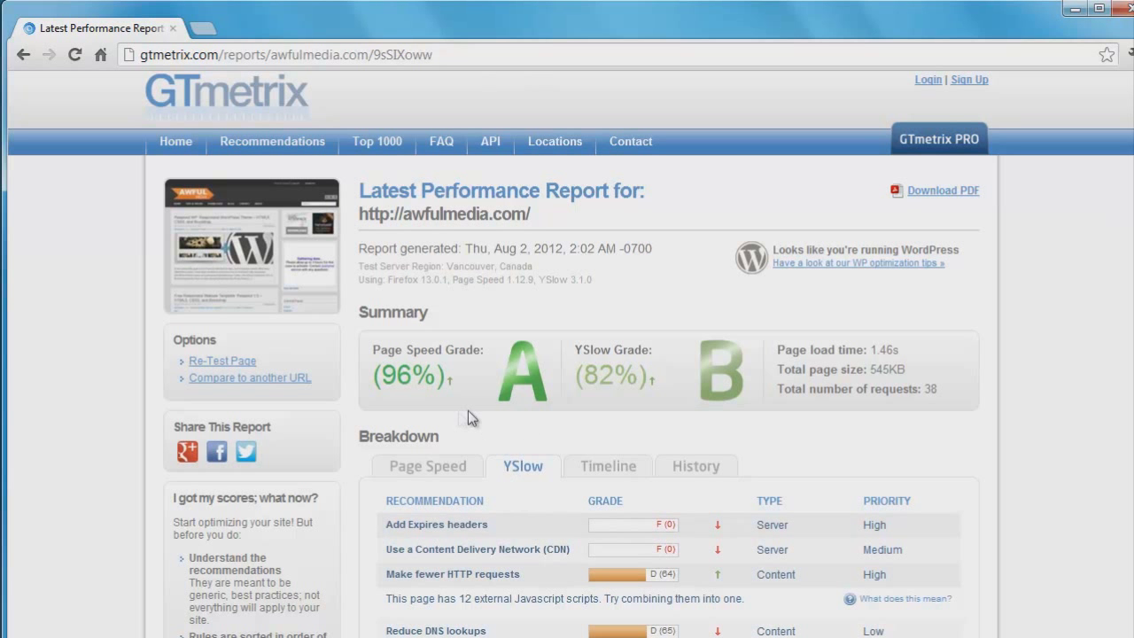
pyautogui.scroll(-2, 1063, 174)
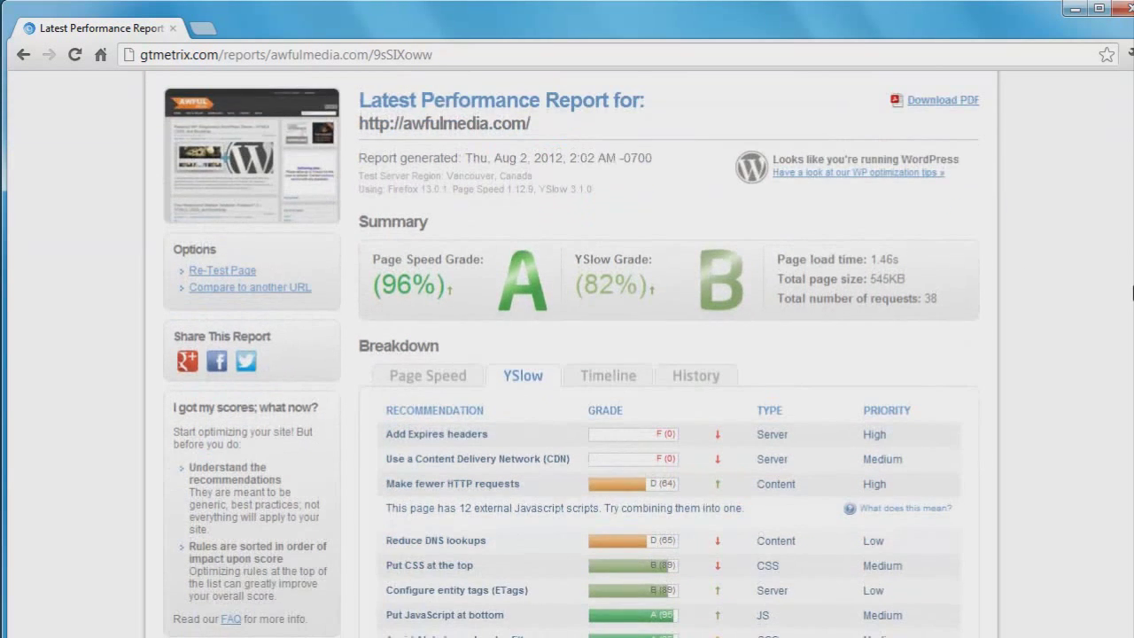
pyautogui.scroll(2, 1063, 174)
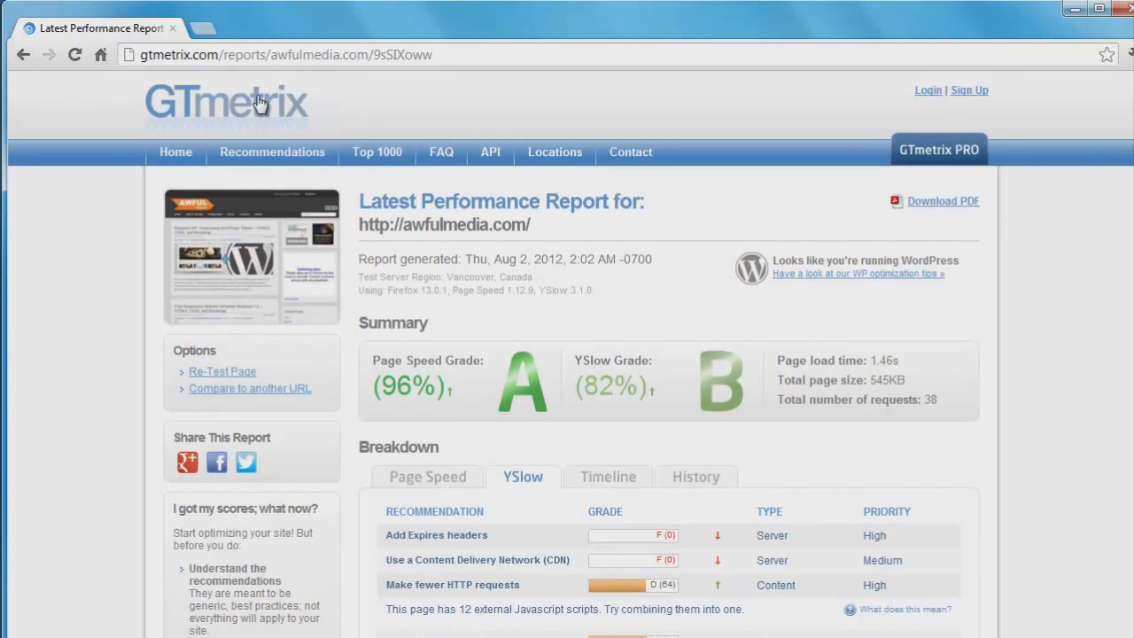
pyautogui.scroll(-2, 570, 354)
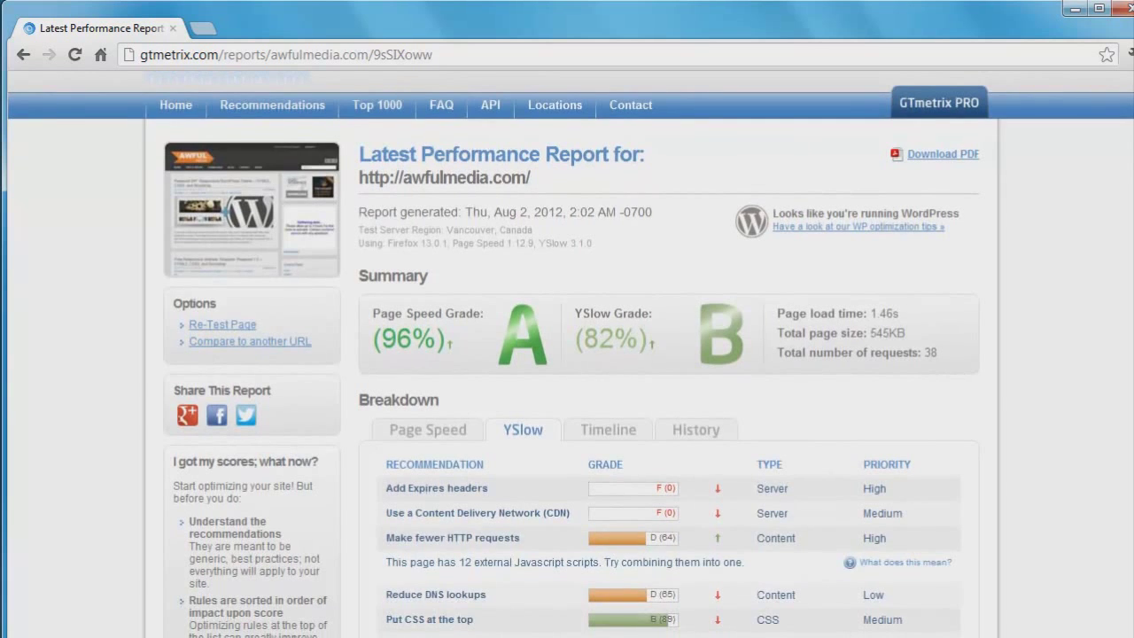
pyautogui.scroll(2, 570, 355)
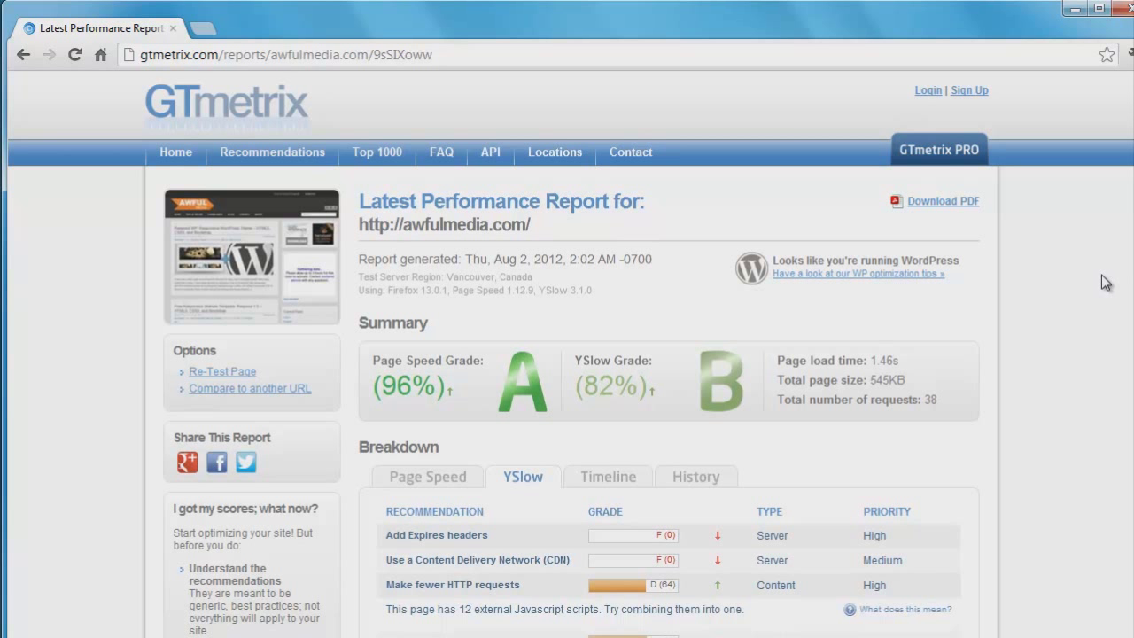
pyautogui.scroll(-1, 1125, 249)
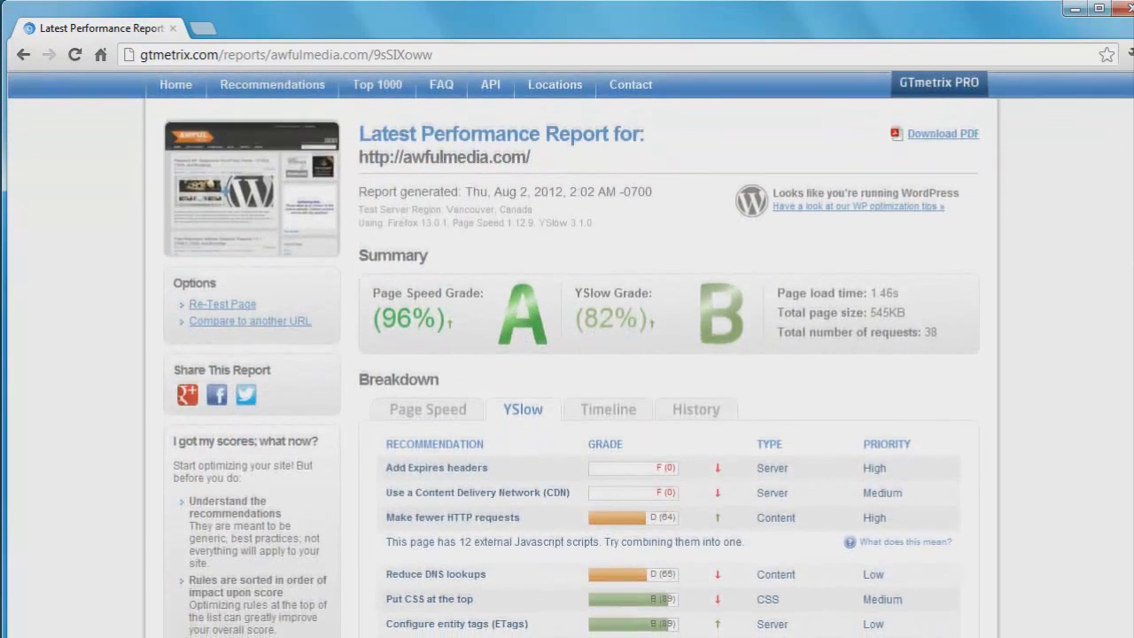
pyautogui.scroll(-1, 1118, 292)
pyautogui.moveTo(872, 252); pyautogui.dragTo(930, 256)
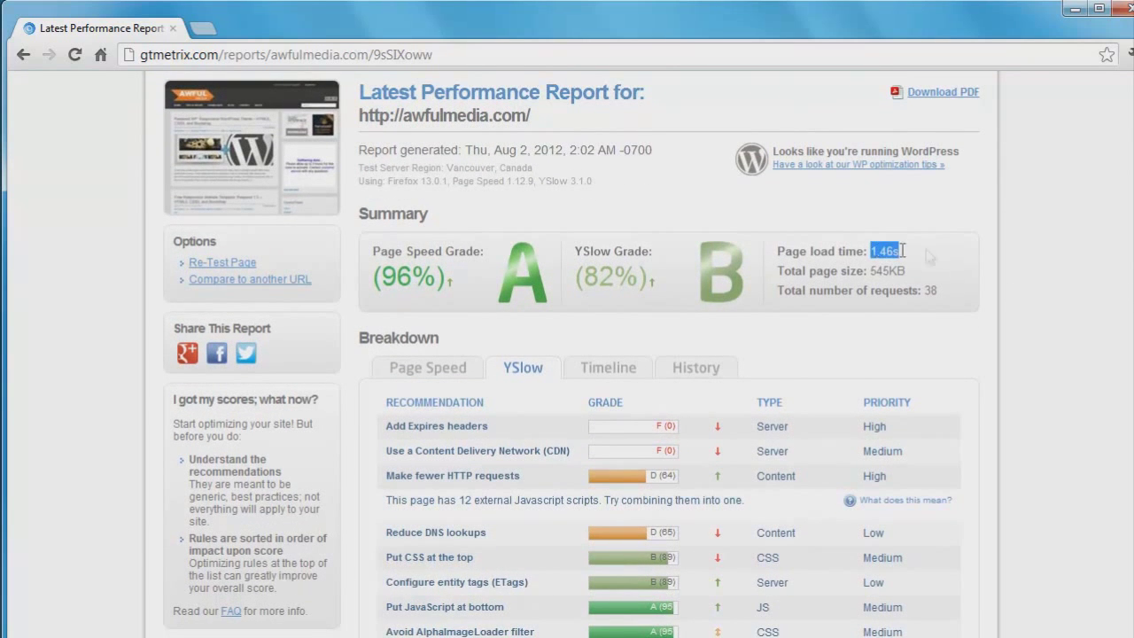
pyautogui.click(946, 255)
pyautogui.scroll(1, 1004, 294)
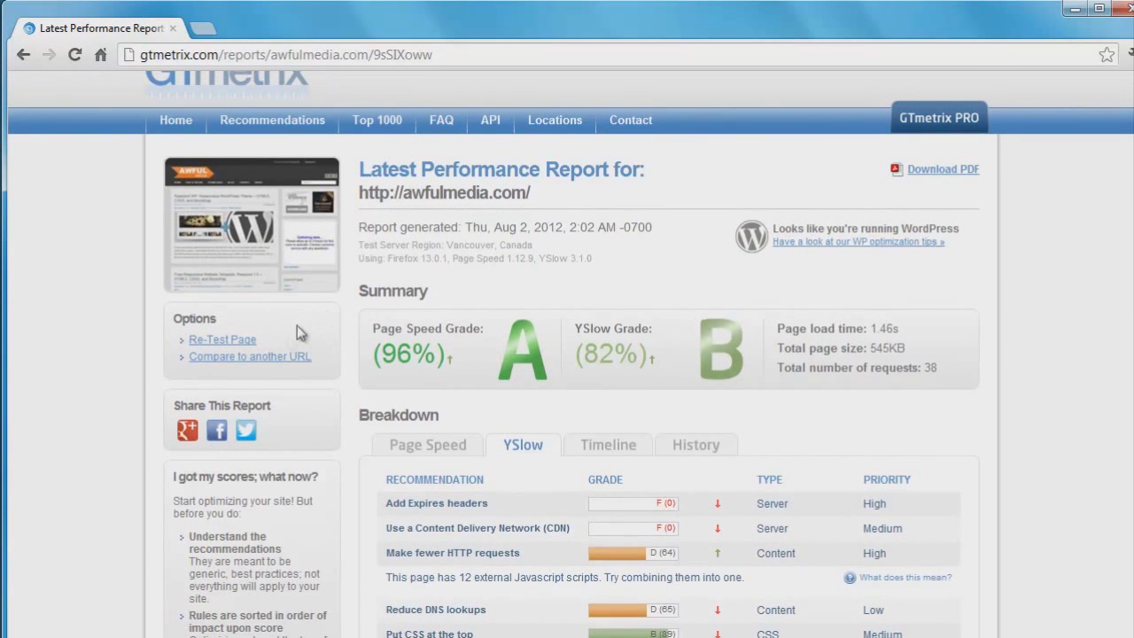
# Run a comparison of the current awfulmedia.com report with youtube.com.
pyautogui.click(253, 356)
pyautogui.click(600, 372)
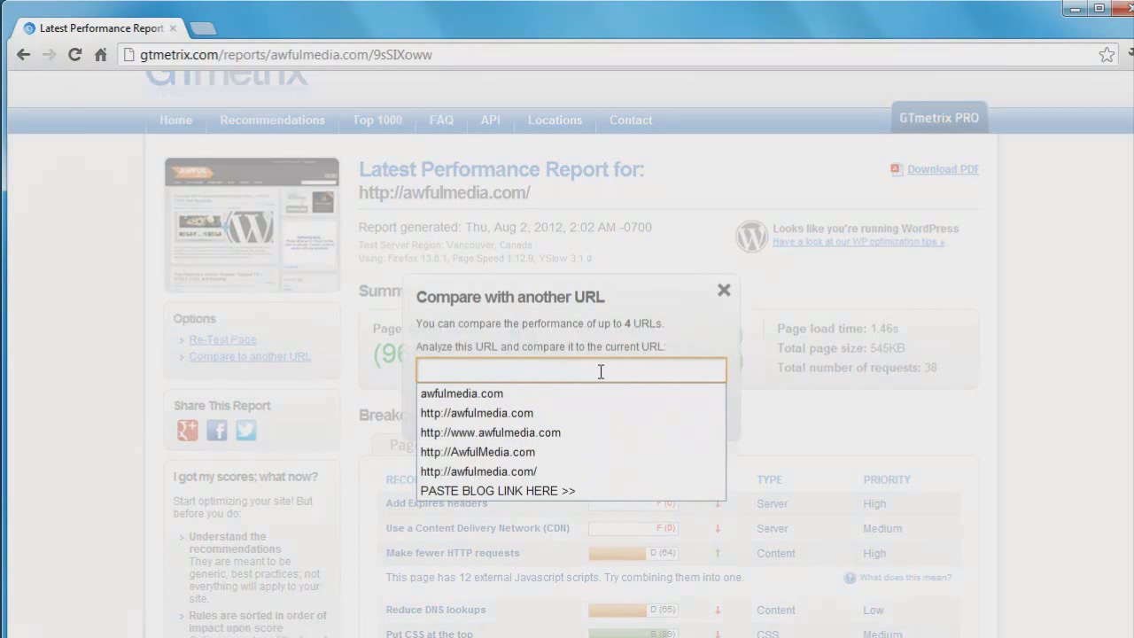
pyautogui.write('youtube.com')
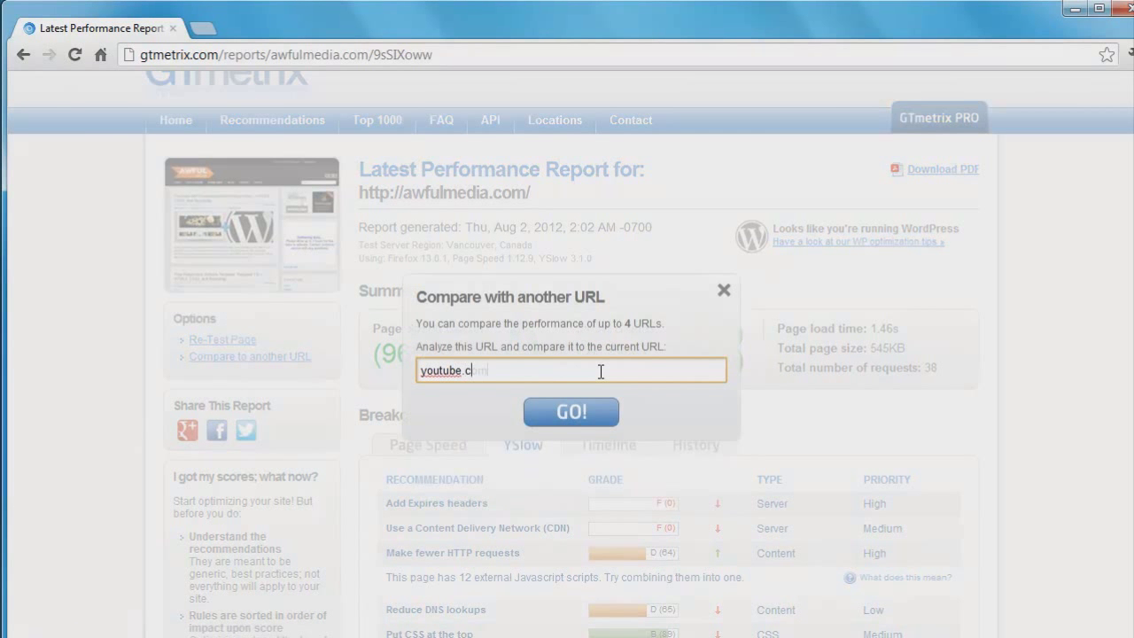
pyautogui.click(589, 403)
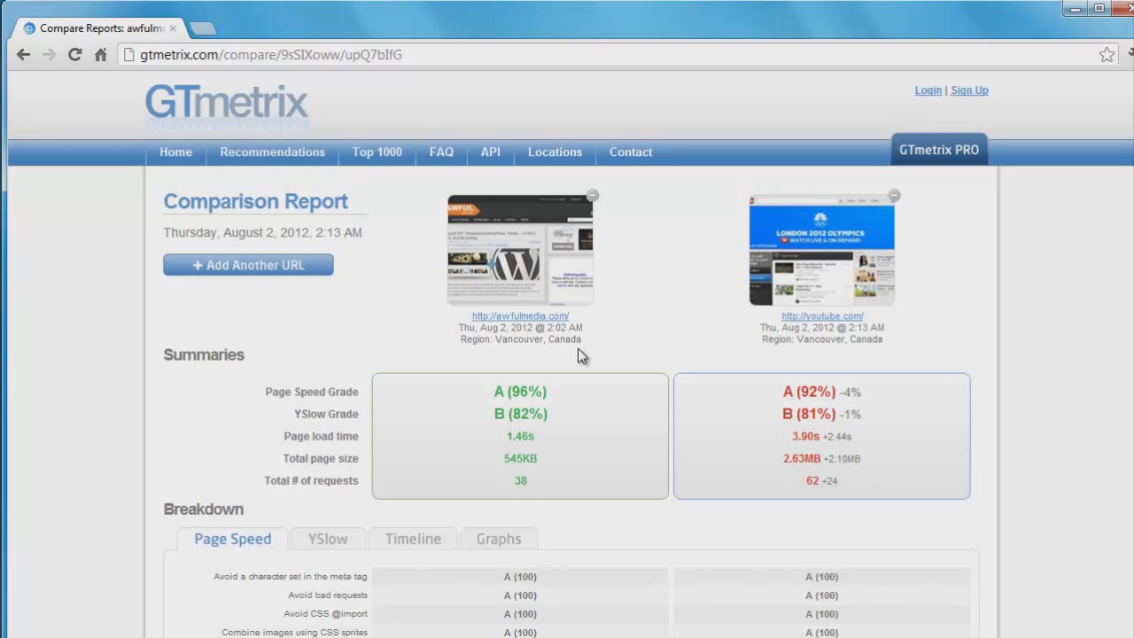
# Examine the page load time and Page Speed grade of awfulmedia.com against youtube.com in the comparison summaries.
pyautogui.doubleClick(520, 436)
pyautogui.click(554, 437)
pyautogui.scroll(-3, 567, 439)
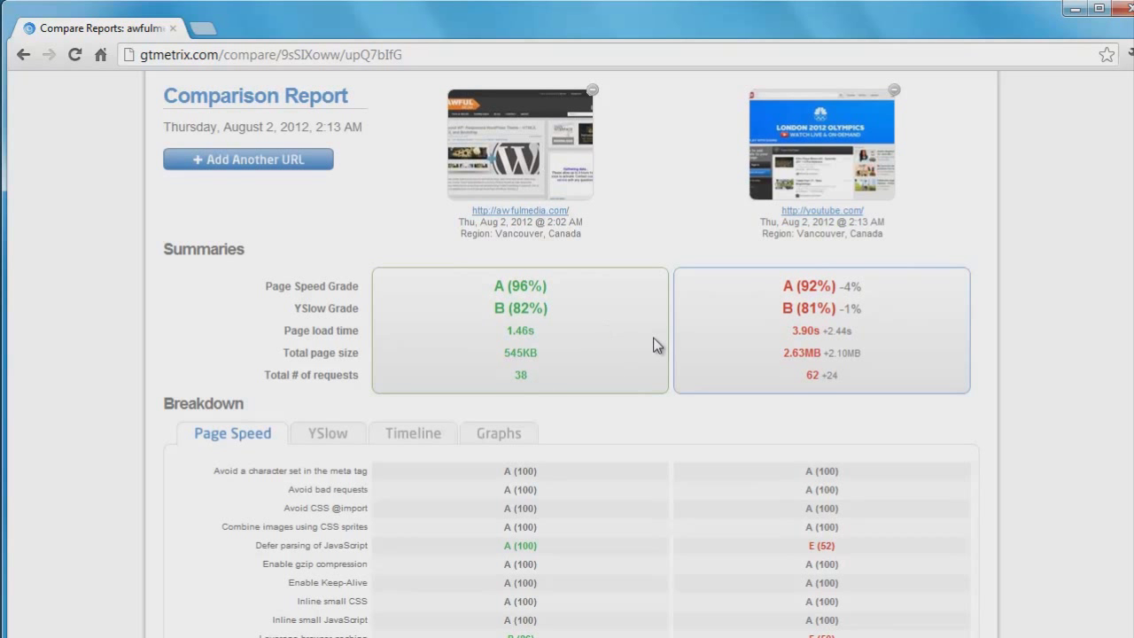
pyautogui.moveTo(508, 286)
pyautogui.mouseDown()
pyautogui.moveTo(554, 310)
pyautogui.moveTo(528, 289)
pyautogui.mouseUp()
pyautogui.click(545, 312)
pyautogui.click(528, 289)
pyautogui.moveTo(510, 285); pyautogui.dragTo(898, 283)
pyautogui.click(895, 283)
pyautogui.scroll(-1, 1034, 374)
pyautogui.scroll(3, 798, 215)
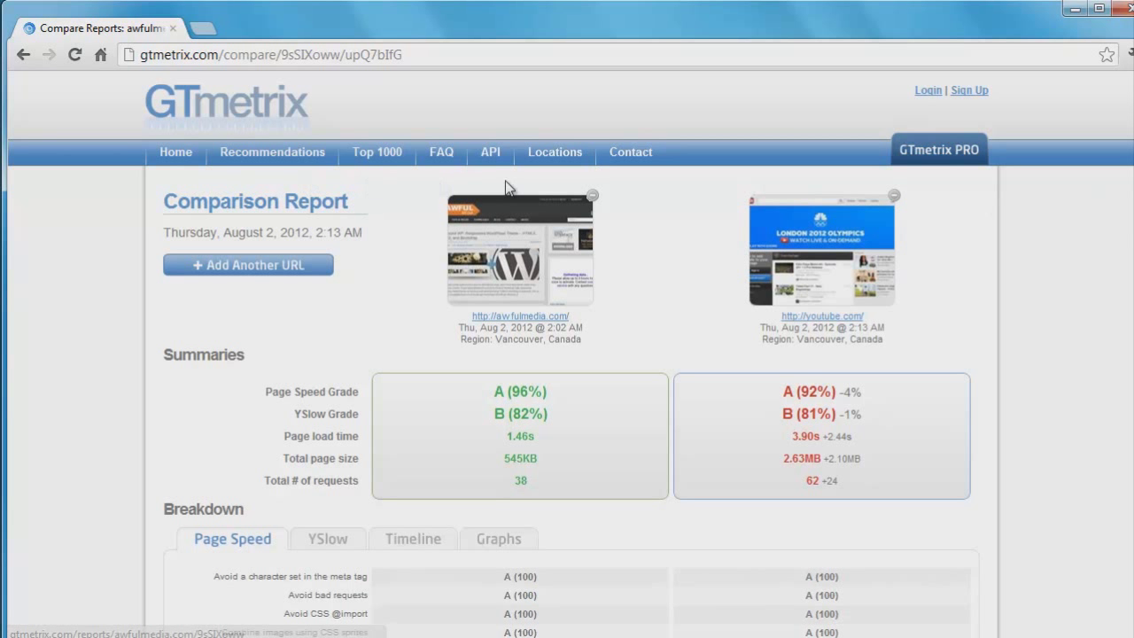
pyautogui.scroll(-1, 1105, 223)
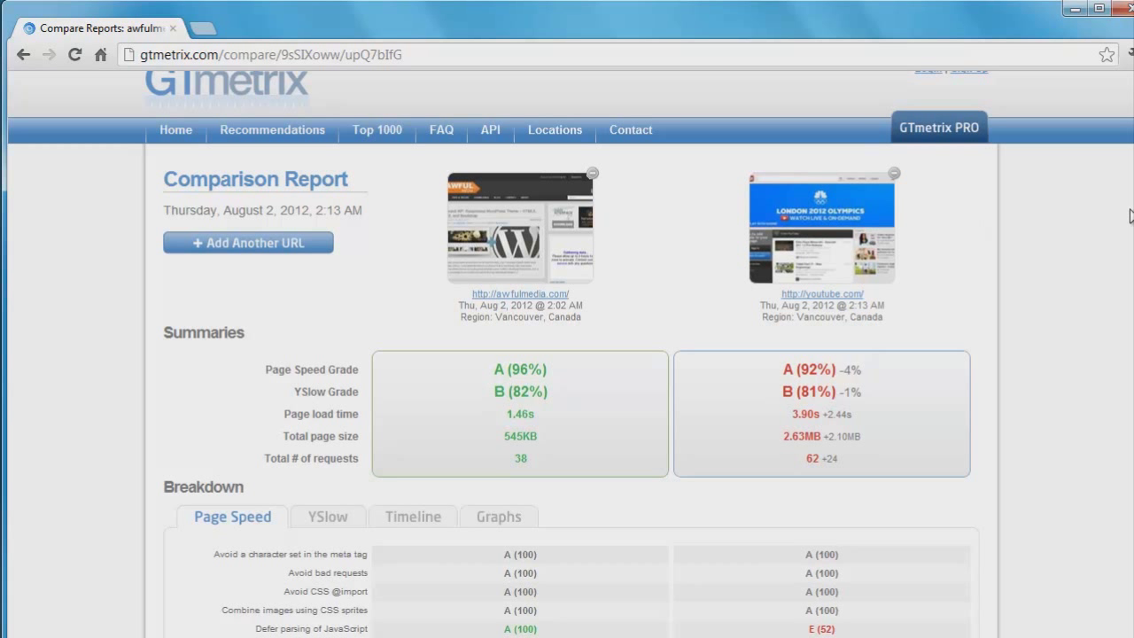
# Open tinypng.org in a new browser tab.
pyautogui.click(202, 28)
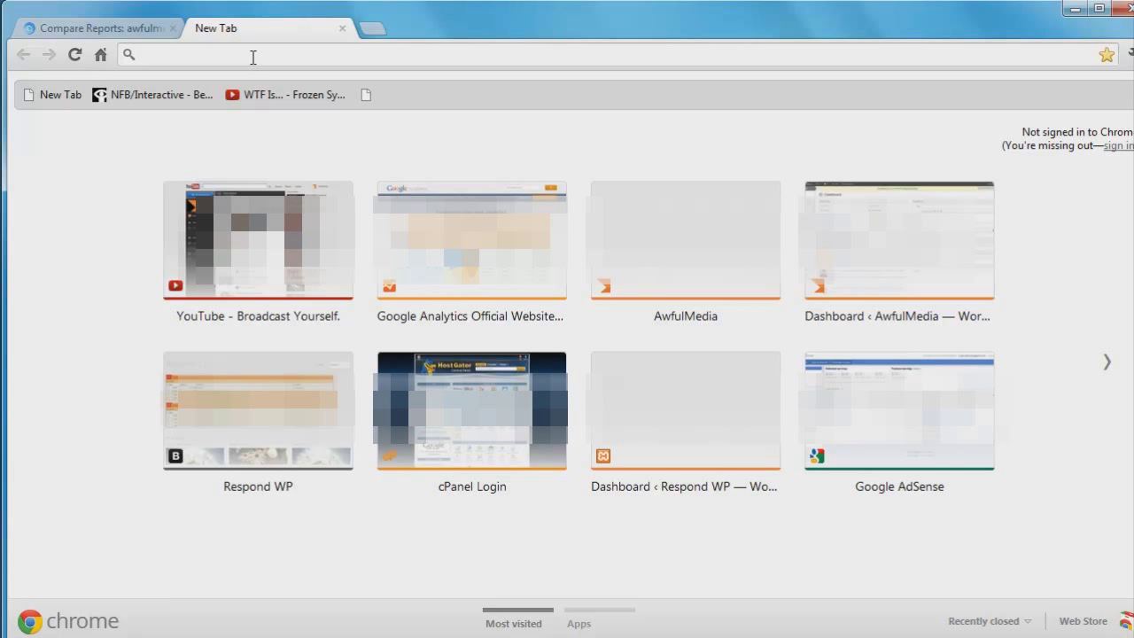
pyautogui.write('tinypng.or')
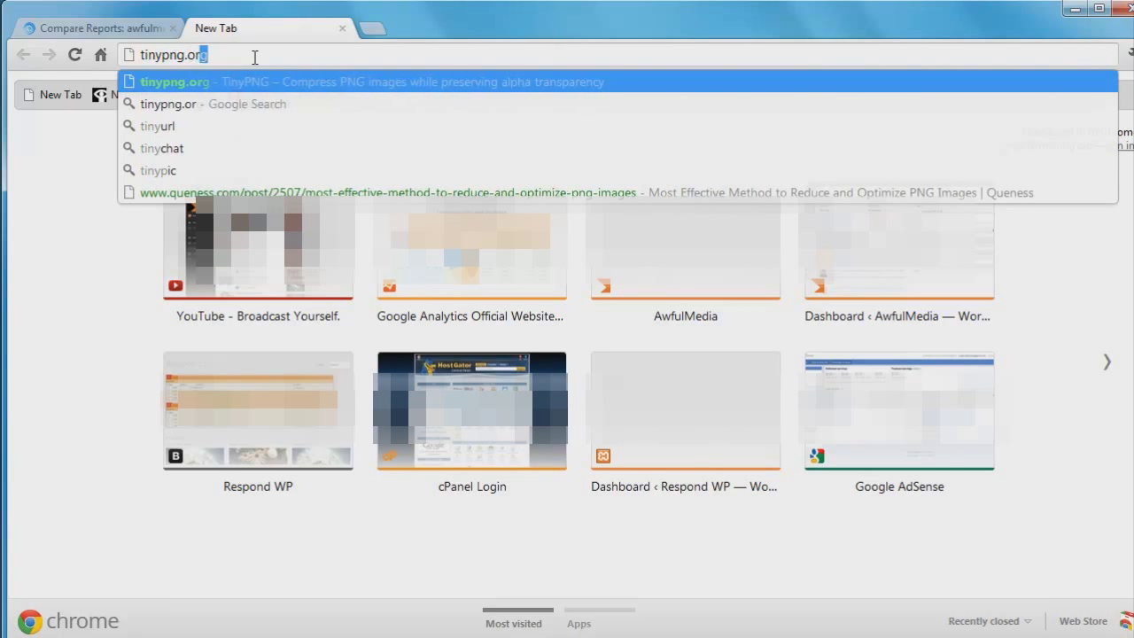
pyautogui.press('Return')
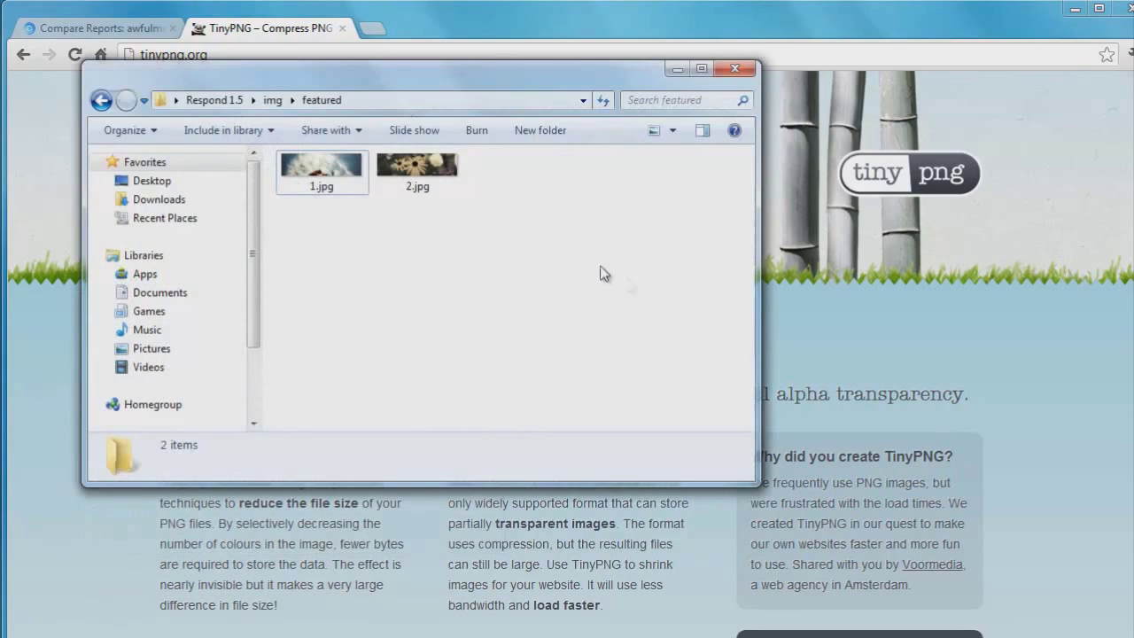
# Upload 1.jpg from the Respond 1.5 featured folder and website-featured-respond1.png to TinyPNG for compression.
pyautogui.moveTo(399, 82); pyautogui.dragTo(887, 297)
pyautogui.moveTo(773, 377); pyautogui.dragTo(620, 194)
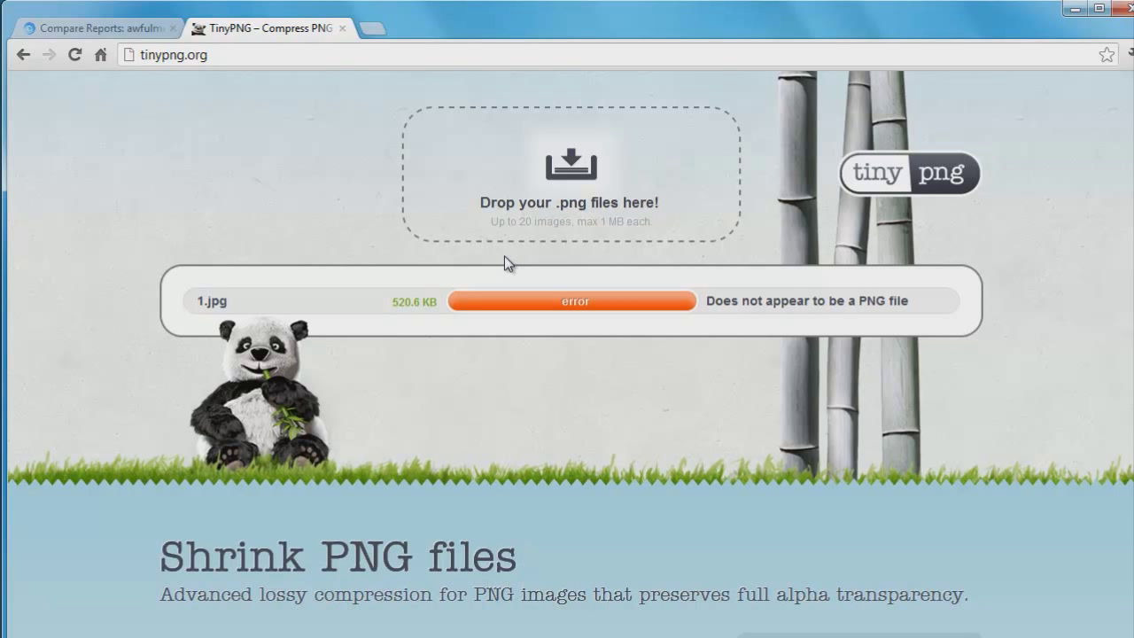
pyautogui.hotkey('alt', 'Tab')
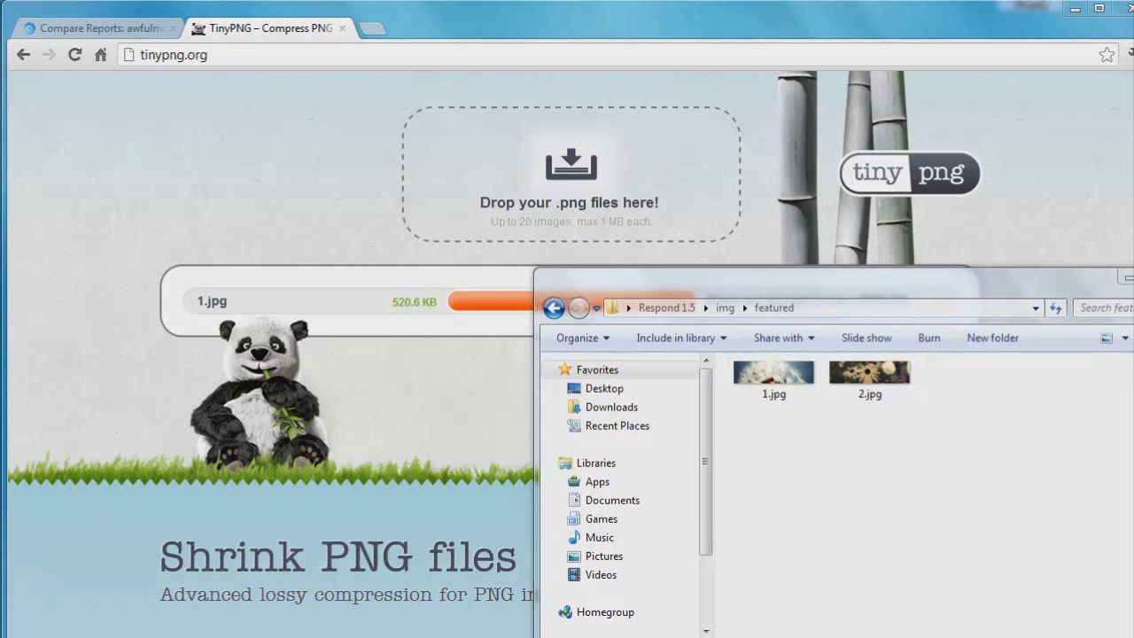
pyautogui.moveTo(966, 34); pyautogui.dragTo(531, 209)
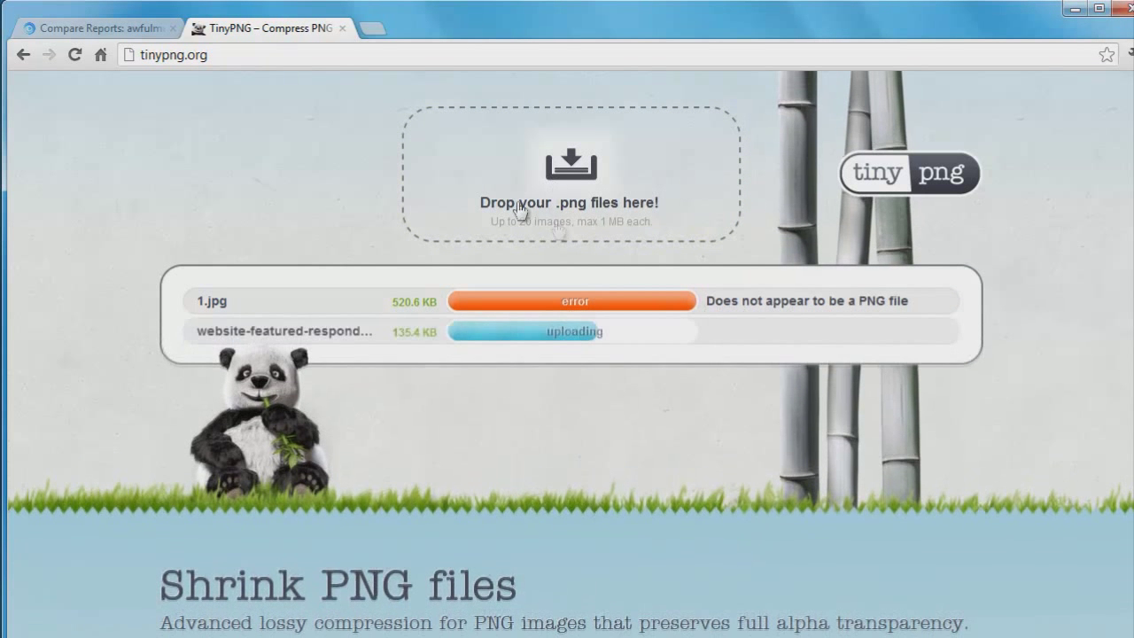
# Compare the original and compressed sizes of website-featured-respond1.png and download the compressed image.
pyautogui.moveTo(392, 331); pyautogui.dragTo(409, 359)
pyautogui.click(404, 355)
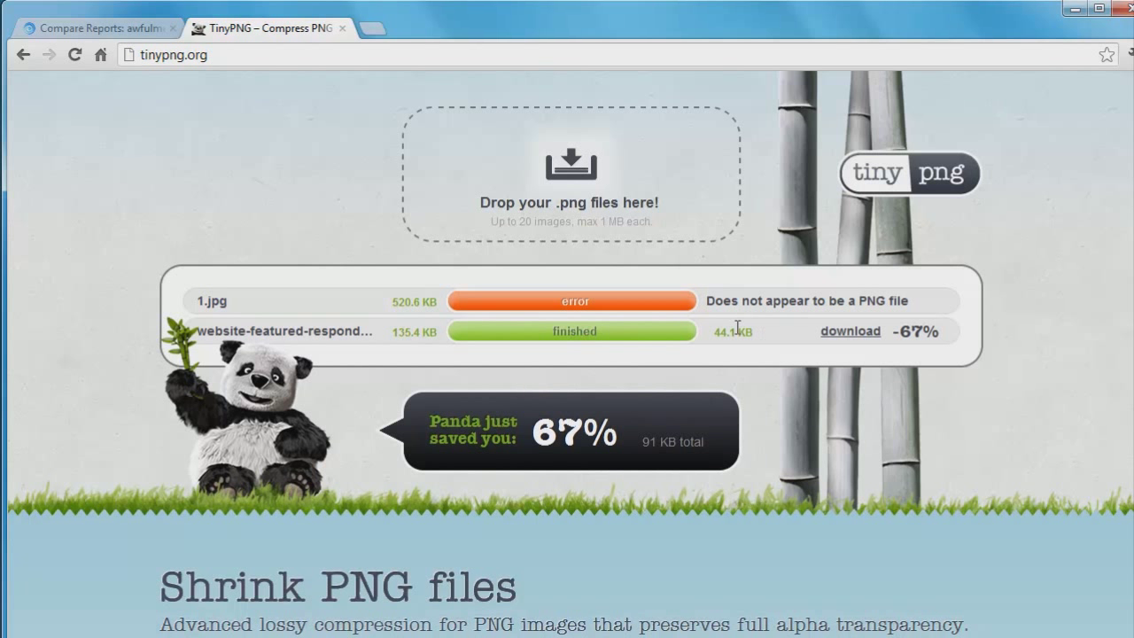
pyautogui.moveTo(391, 333); pyautogui.dragTo(435, 333)
pyautogui.moveTo(715, 333); pyautogui.dragTo(752, 348)
pyautogui.click(744, 357)
pyautogui.moveTo(912, 333); pyautogui.dragTo(933, 331)
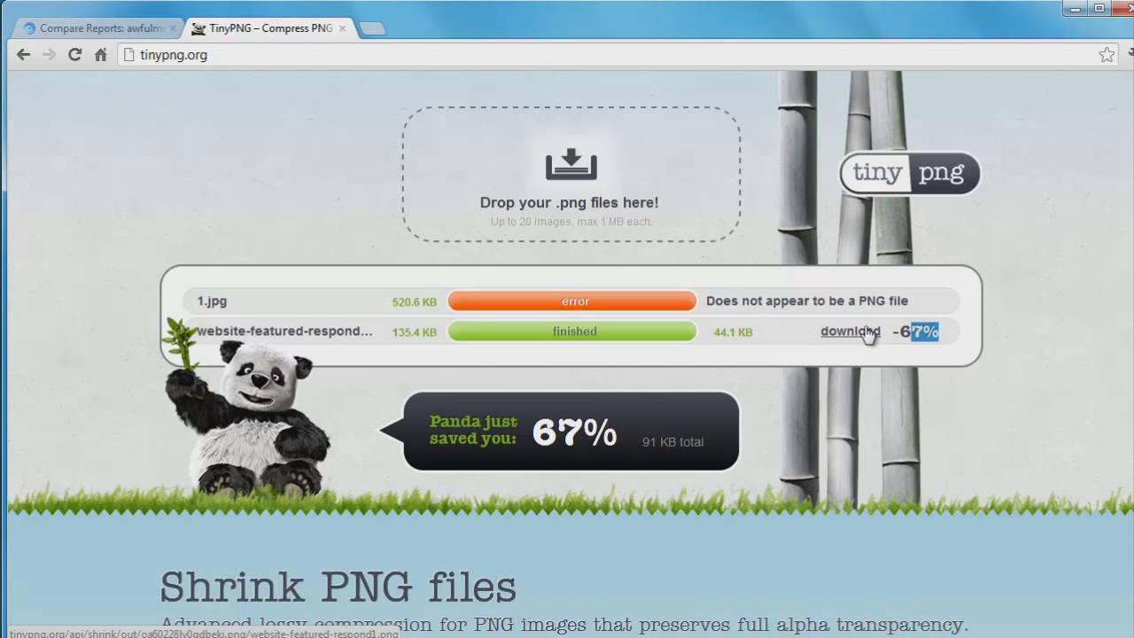
pyautogui.click(865, 330)
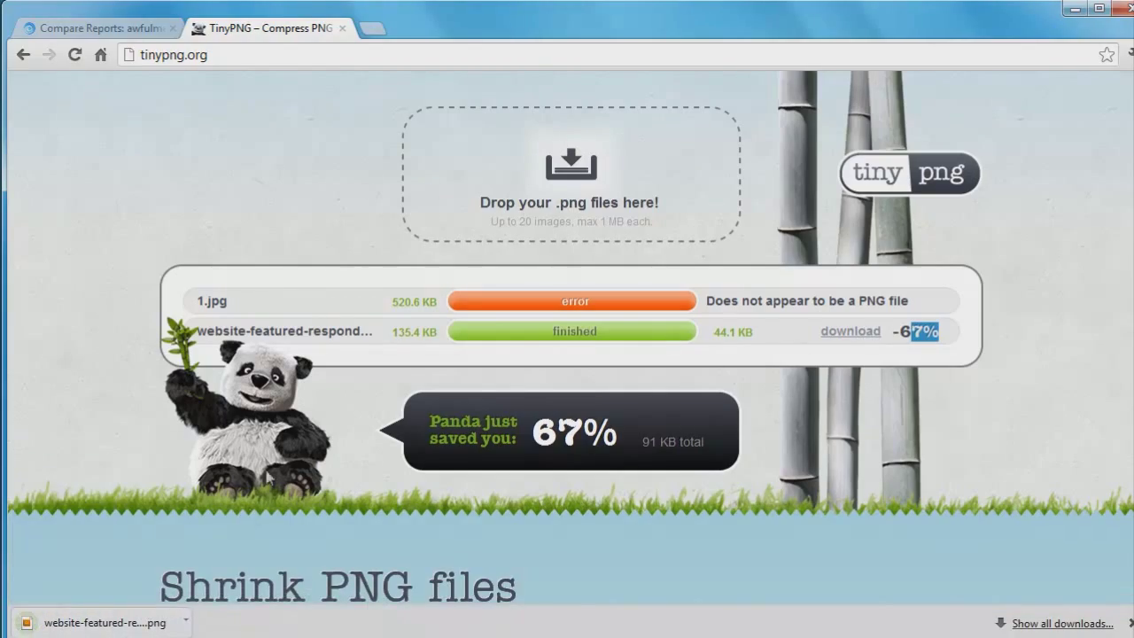
# Read TinyPNG's explanation of its compression, including the side-by-side panda file sizes, the browser support and the Photoshop notes.
pyautogui.scroll(-2, 314, 407)
pyautogui.scroll(-7, 1033, 324)
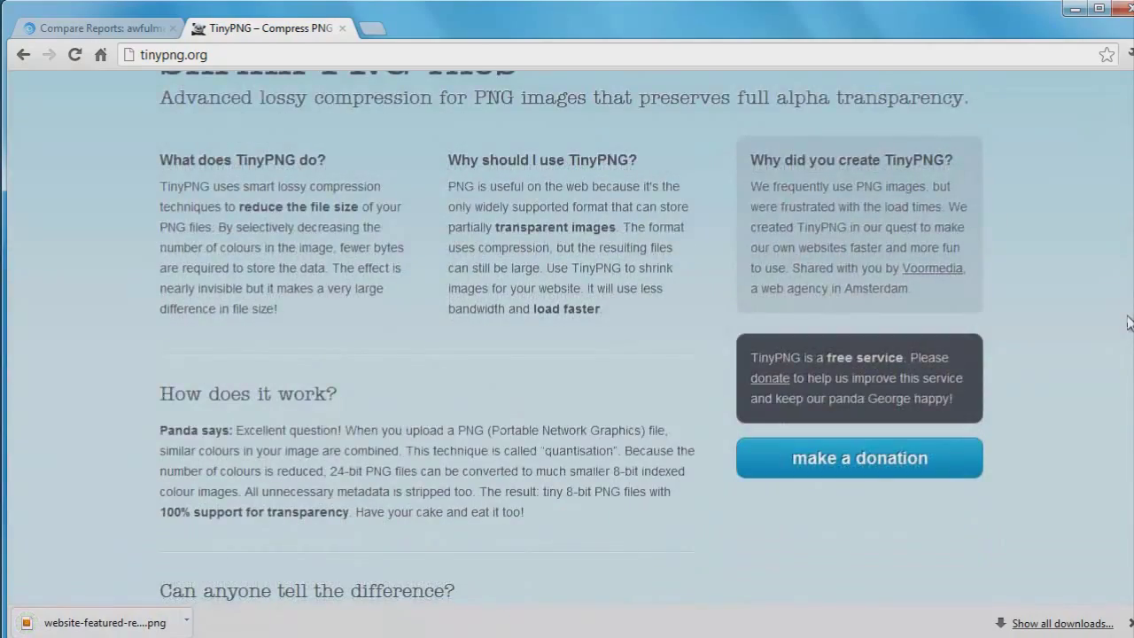
pyautogui.scroll(-3, 1107, 390)
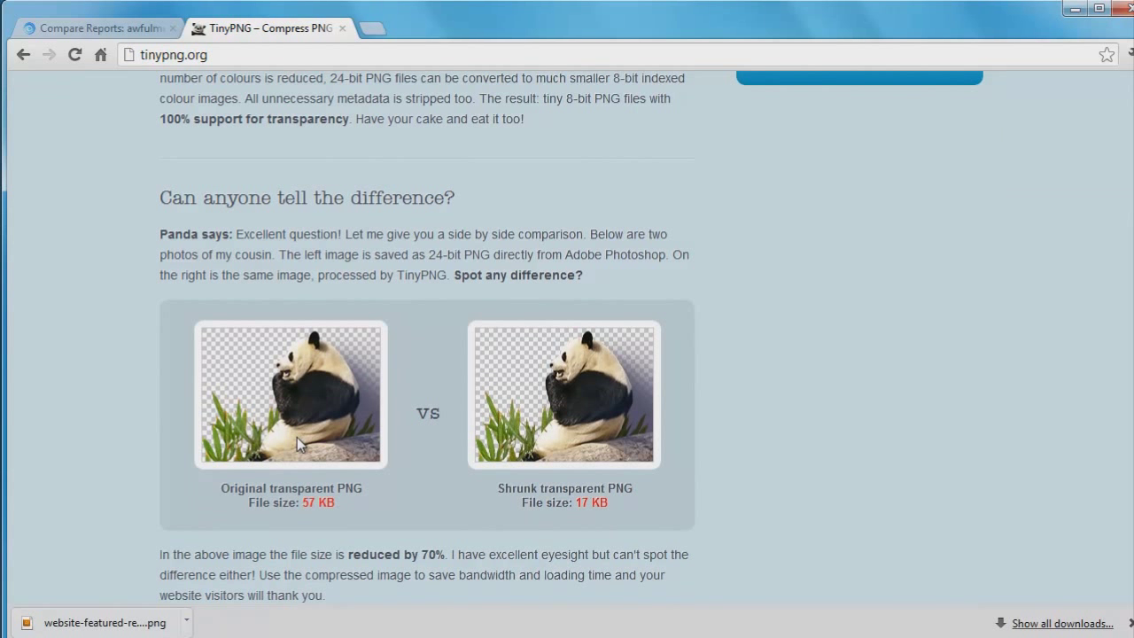
pyautogui.moveTo(307, 502); pyautogui.dragTo(336, 504)
pyautogui.click(341, 510)
pyautogui.moveTo(571, 502); pyautogui.dragTo(620, 505)
pyautogui.click(627, 503)
pyautogui.scroll(-6, 1131, 348)
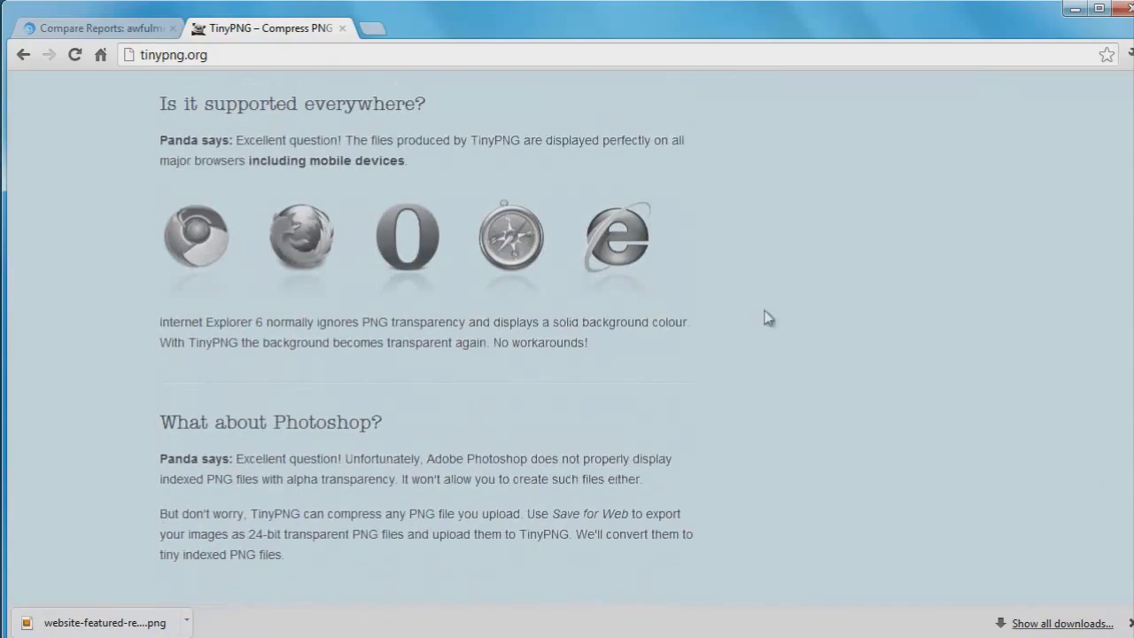
pyautogui.scroll(10, 1112, 492)
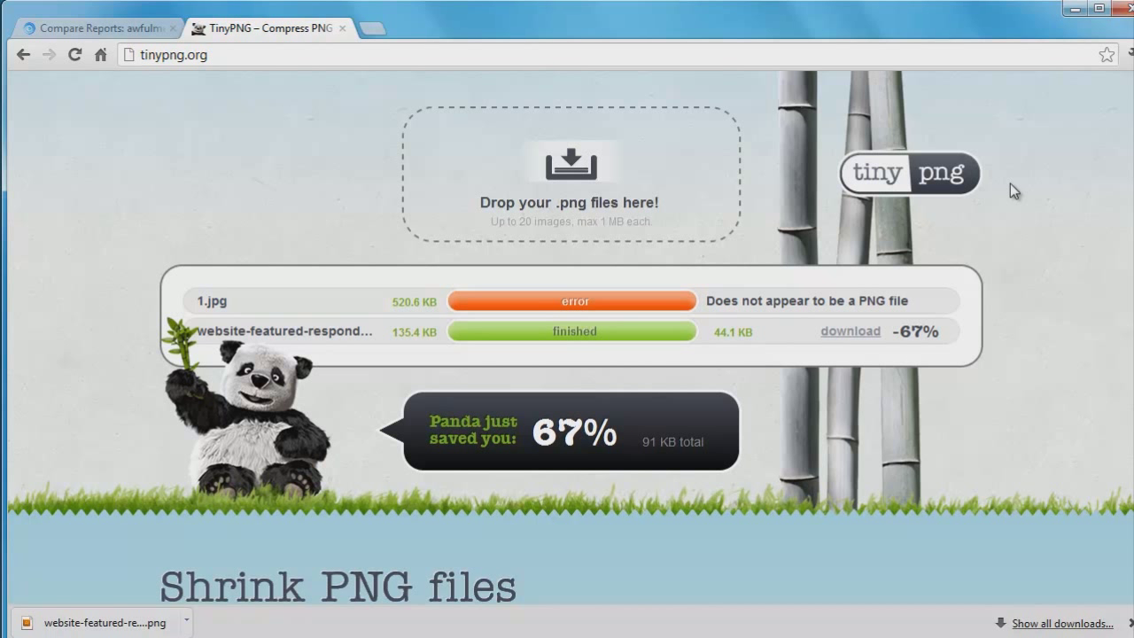
# Go from the GTmetrix comparison report to the GTmetrix home page and return to the TinyPNG page.
pyautogui.click(137, 29)
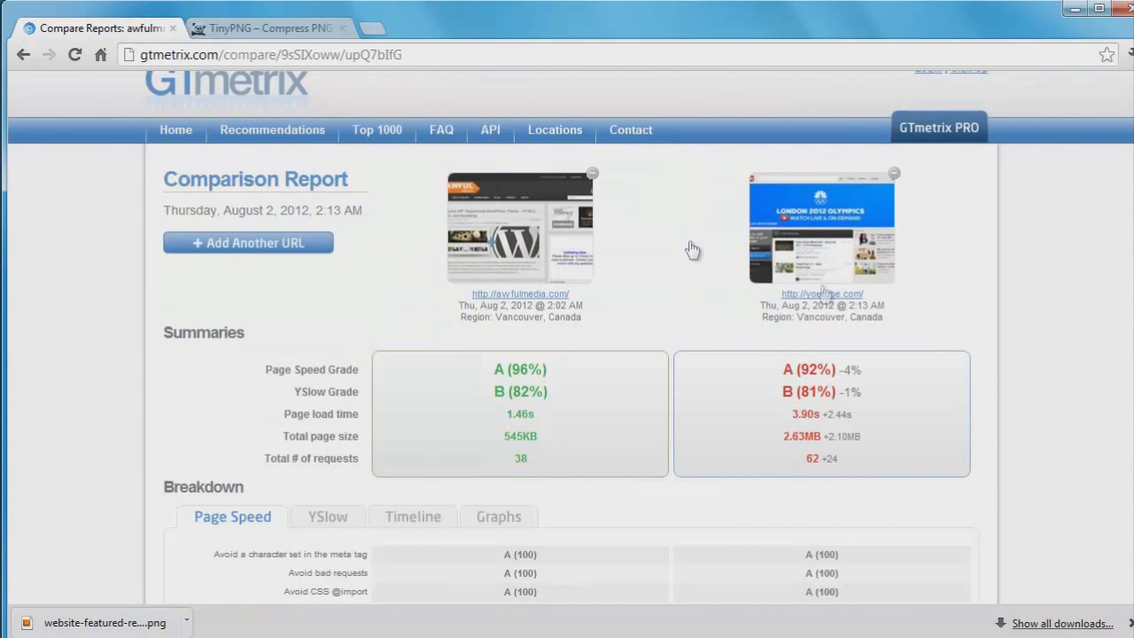
pyautogui.scroll(1, 612, 213)
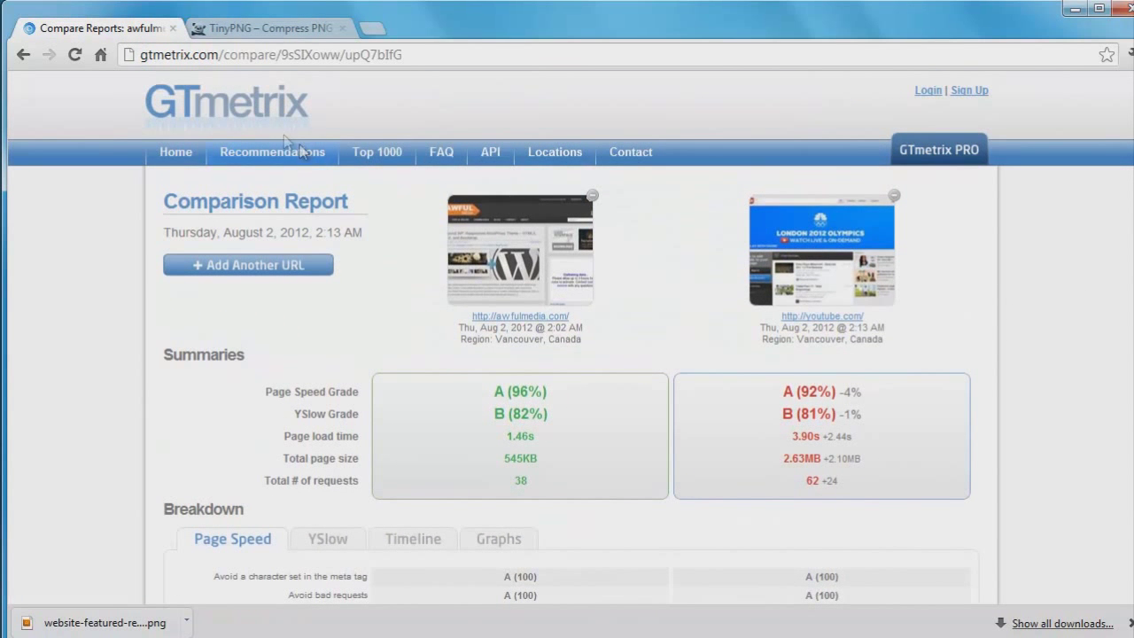
pyautogui.click(388, 158)
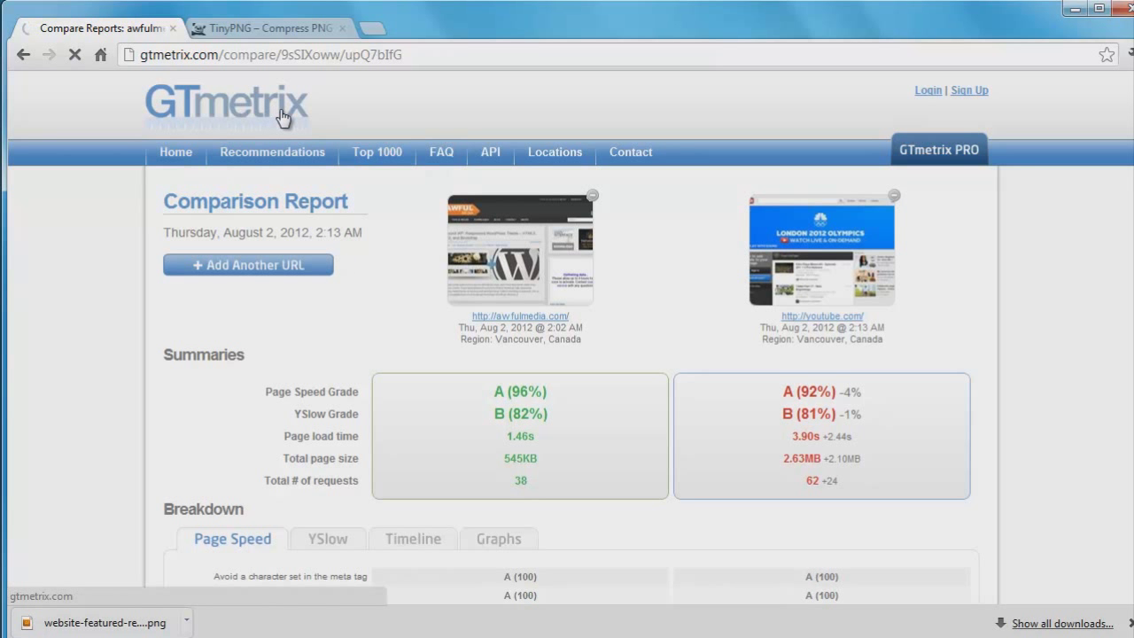
pyautogui.click(217, 29)
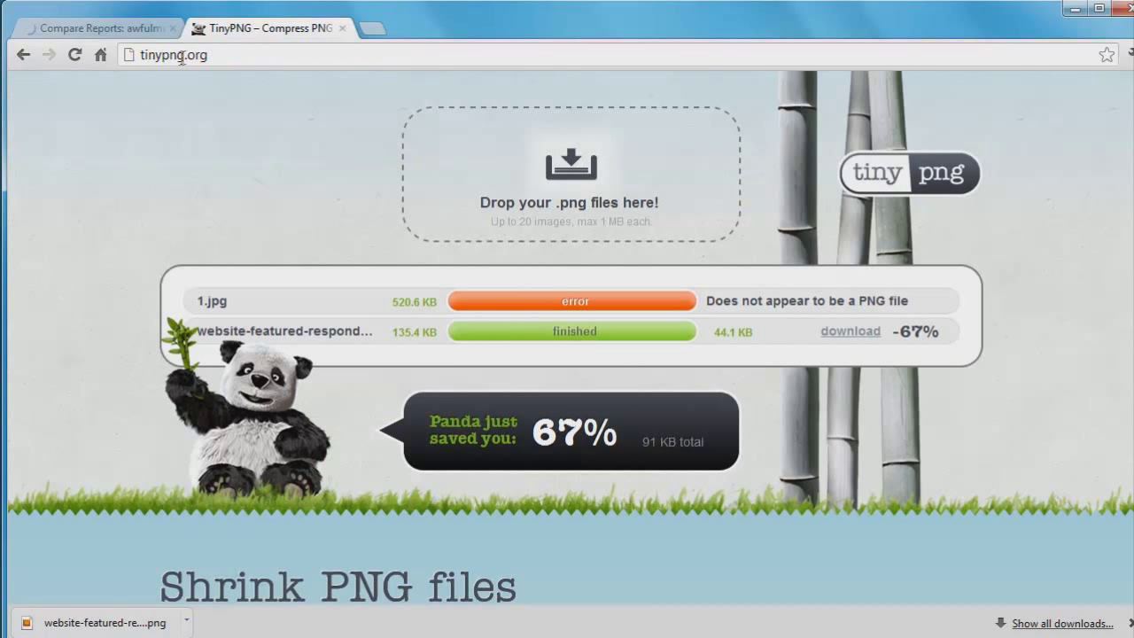
pyautogui.click(155, 55)
pyautogui.click(252, 55)
# Open awfulmedia.com in a new tab and look over the latest posts on its home page.
pyautogui.click(368, 33)
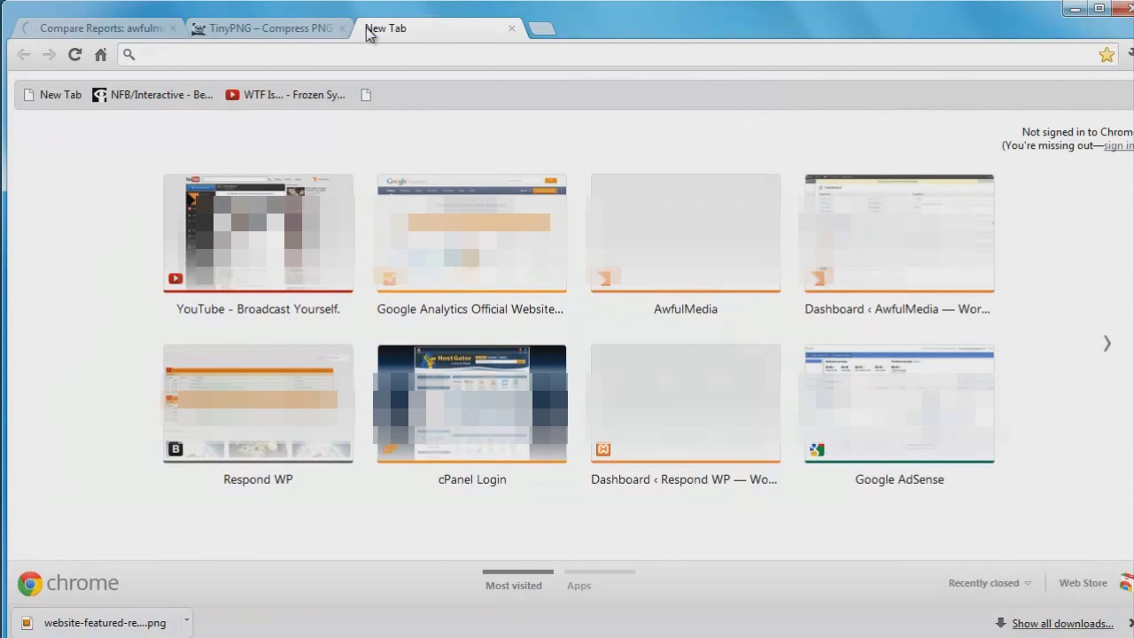
pyautogui.write('awfulmedia.com')
pyautogui.press('Return')
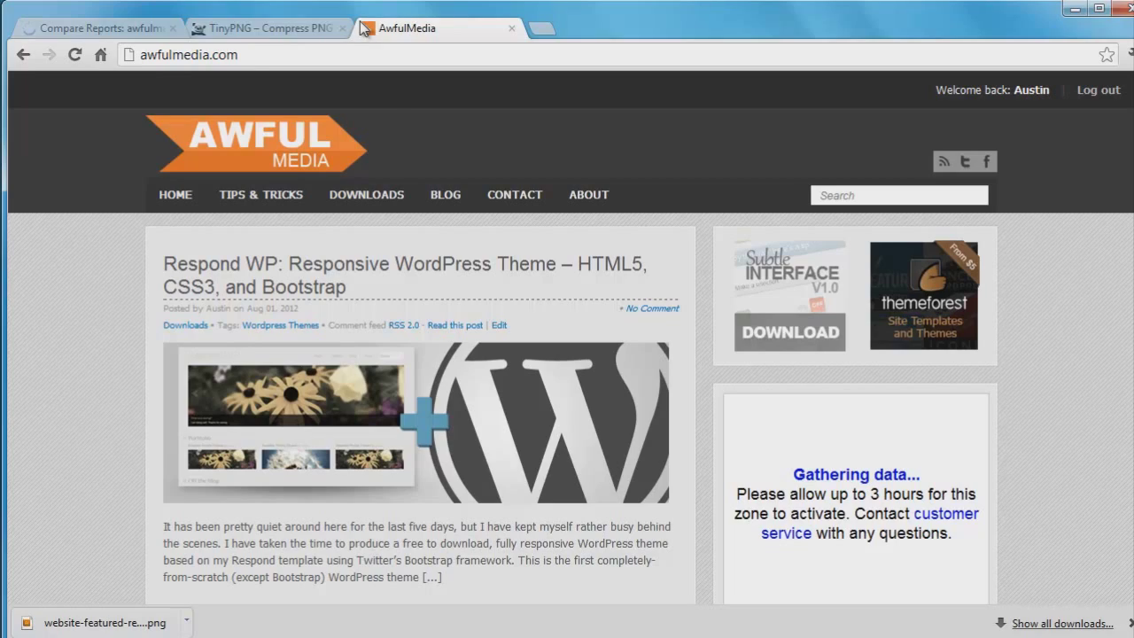
pyautogui.scroll(-2, 530, 252)
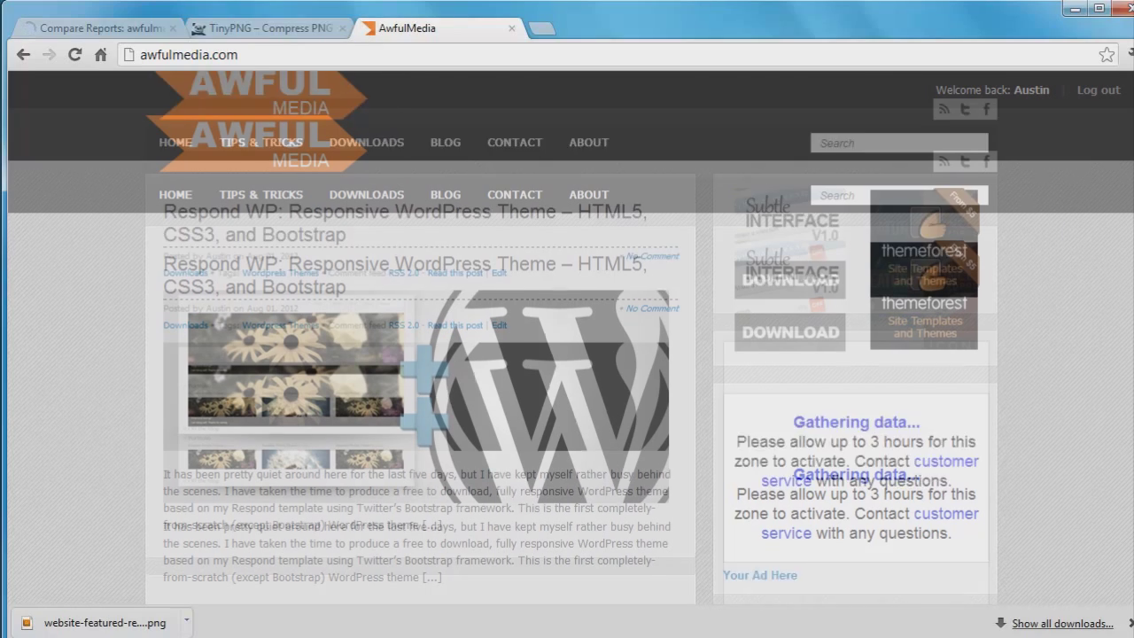
pyautogui.scroll(-2, 573, 338)
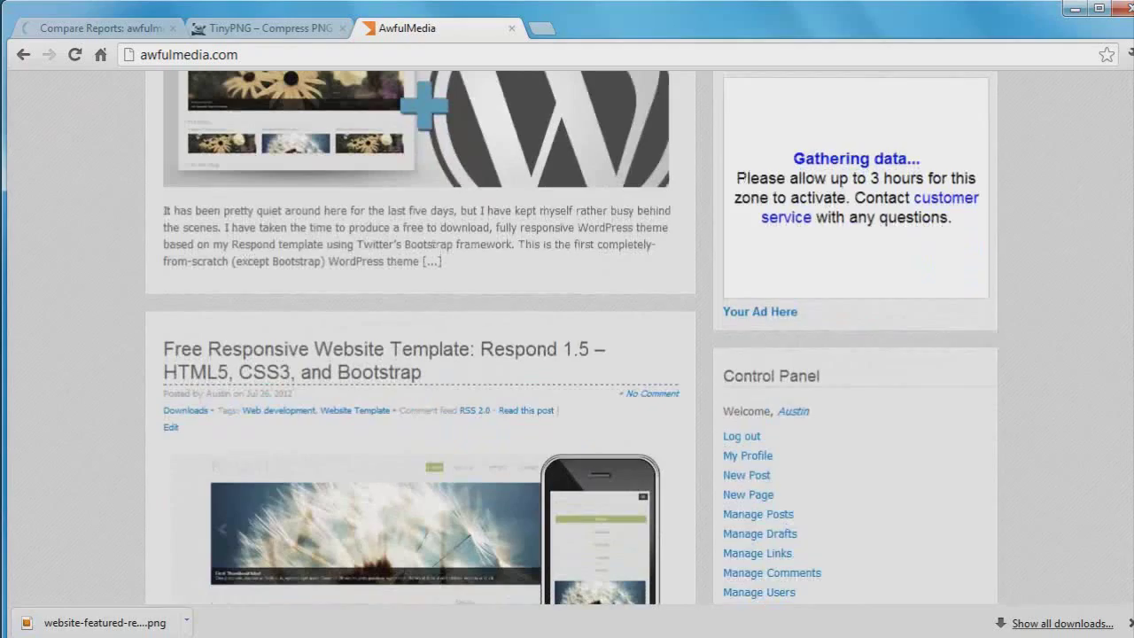
pyautogui.scroll(3, 611, 212)
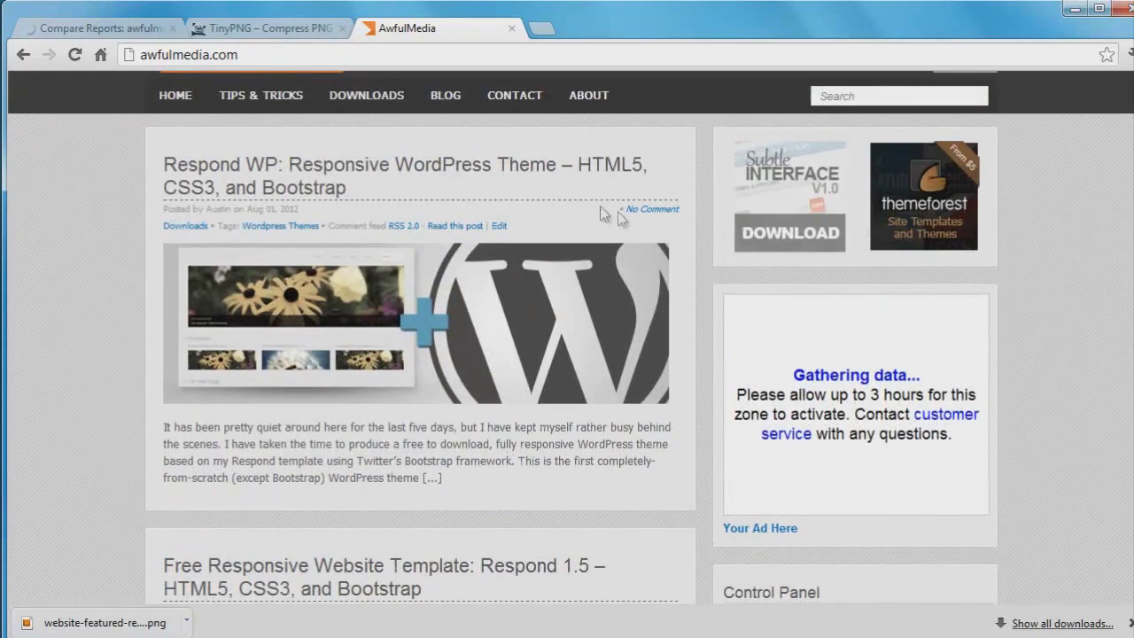
# Open the Respond WP theme post, skim its details, and launch the theme demo to look over the demo's home page.
pyautogui.click(594, 174)
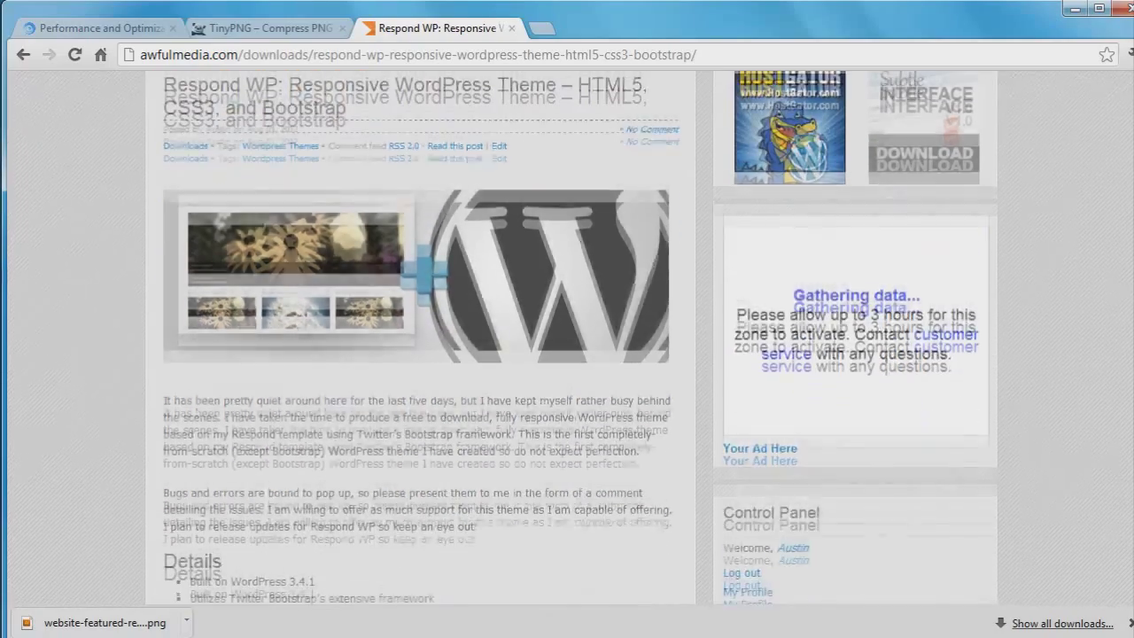
pyautogui.scroll(-5, 1129, 176)
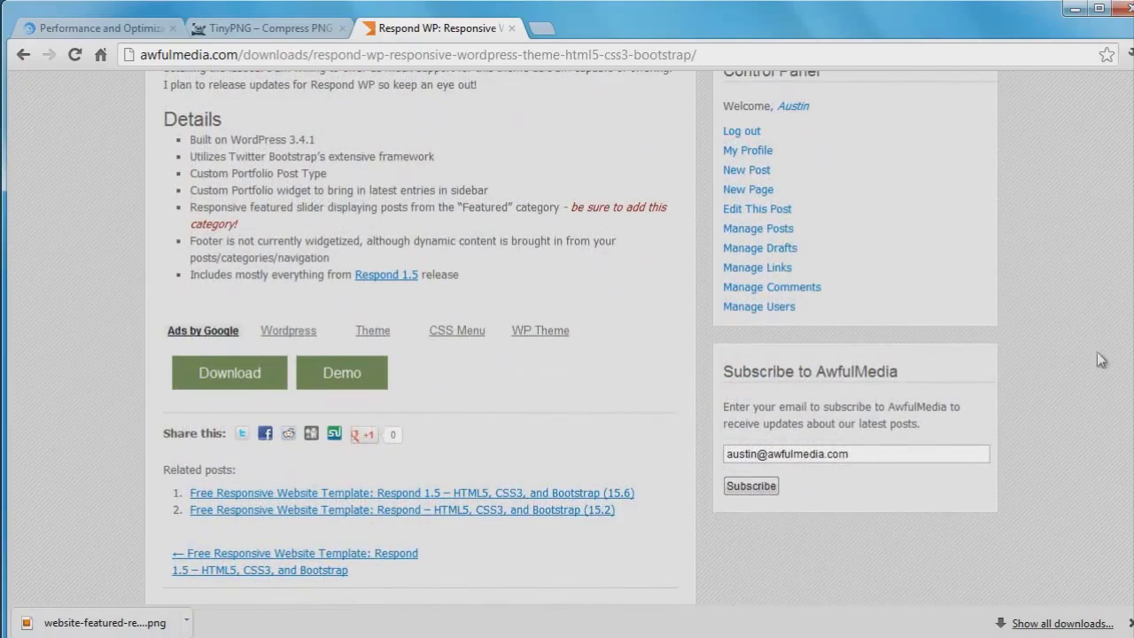
pyautogui.scroll(5, 474, 292)
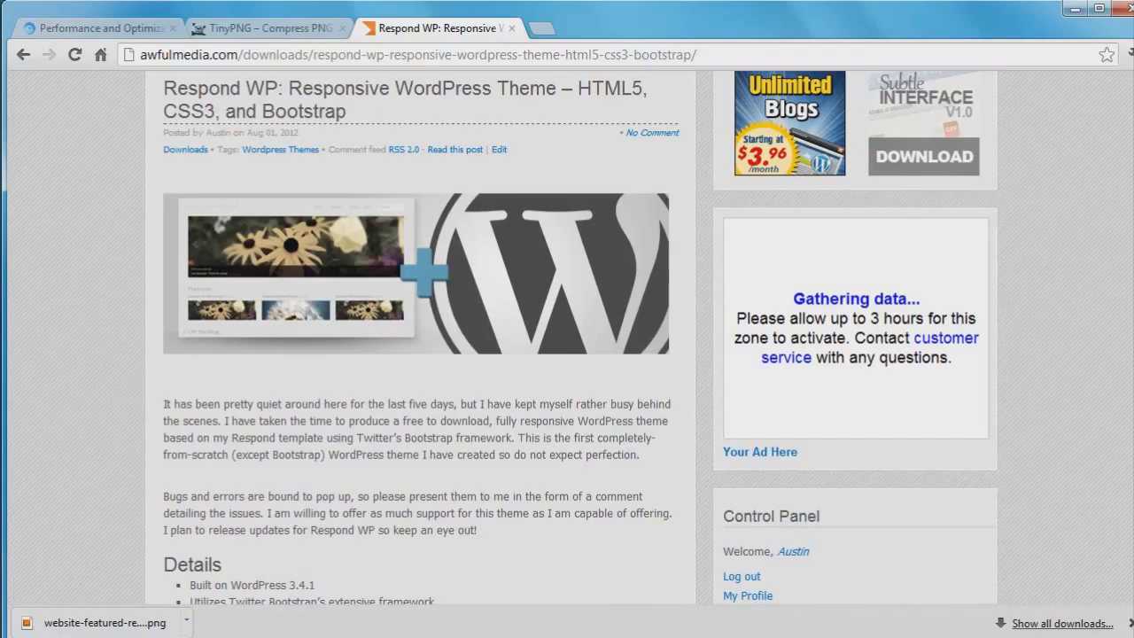
pyautogui.scroll(-4, 379, 472)
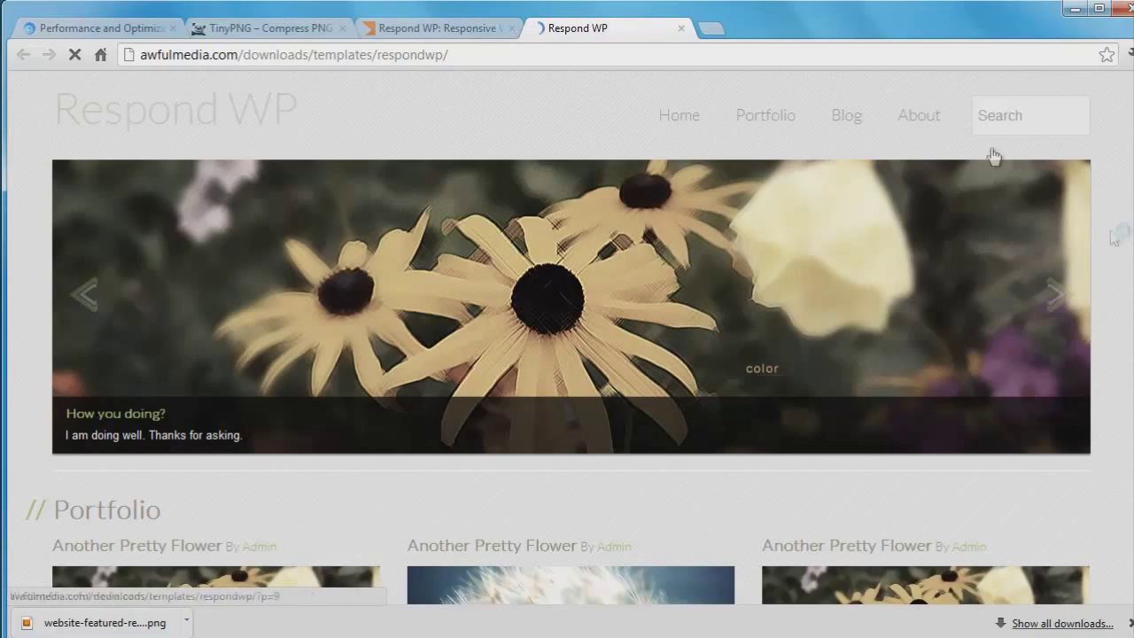
pyautogui.scroll(-10, 1122, 496)
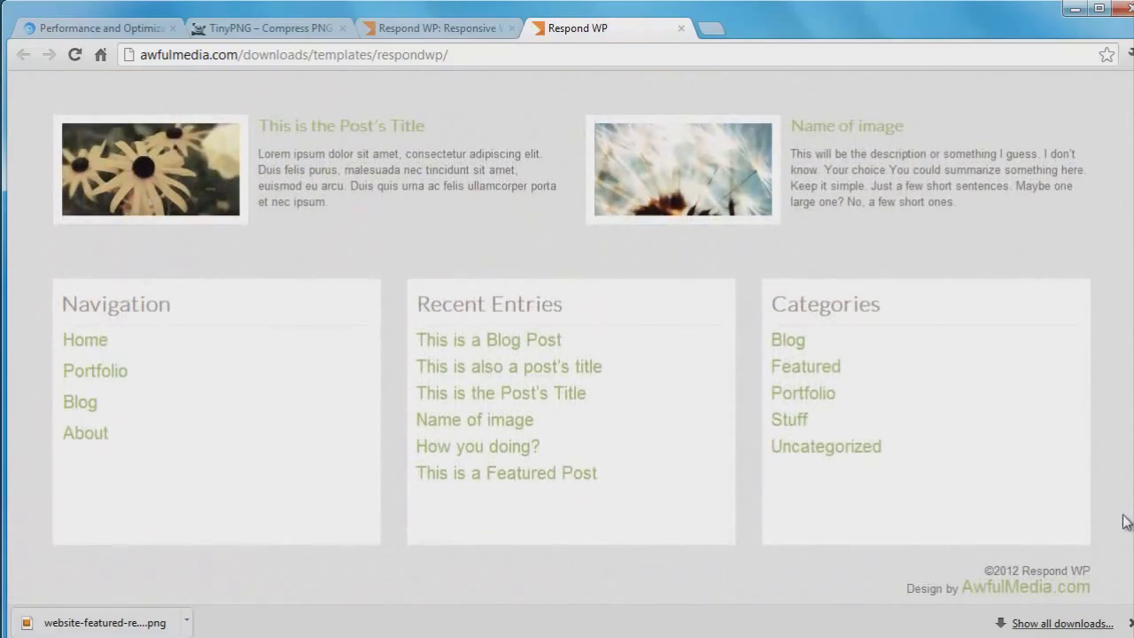
pyautogui.scroll(10, 1125, 535)
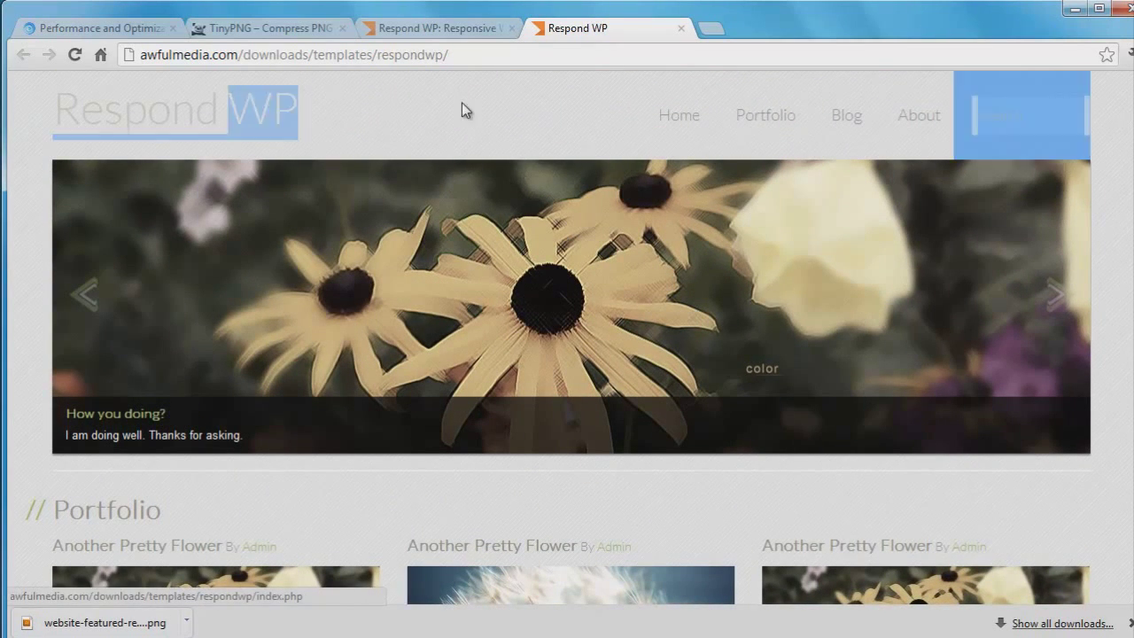
# Open the demo's Portfolio page and examine its portfolio entries, sidebar and footer.
pyautogui.click(757, 116)
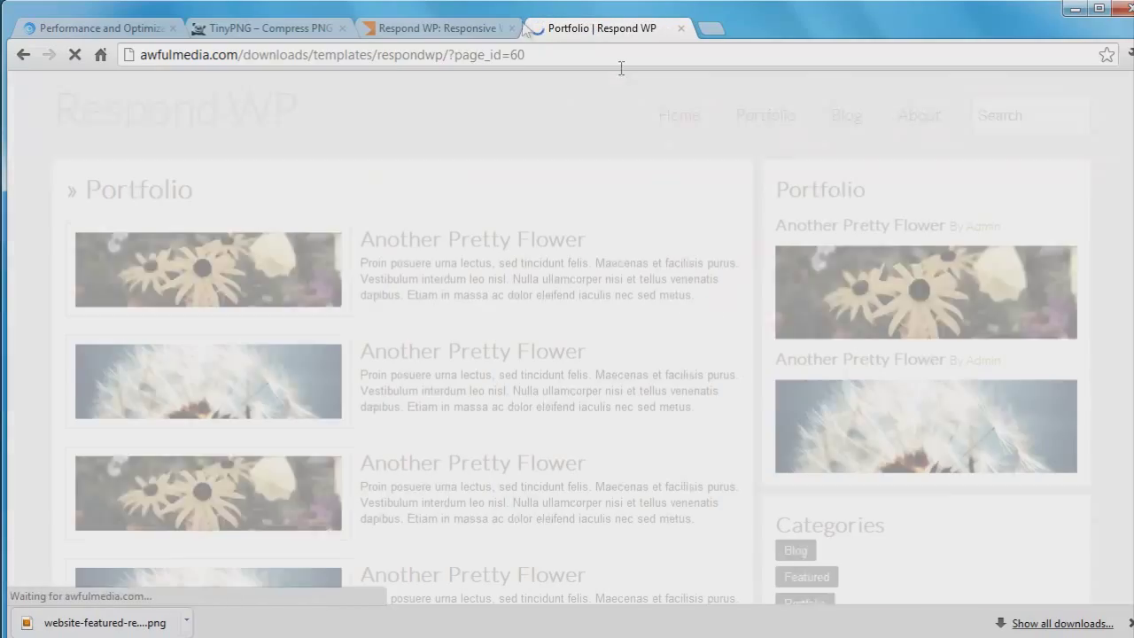
pyautogui.scroll(-15, 1046, 354)
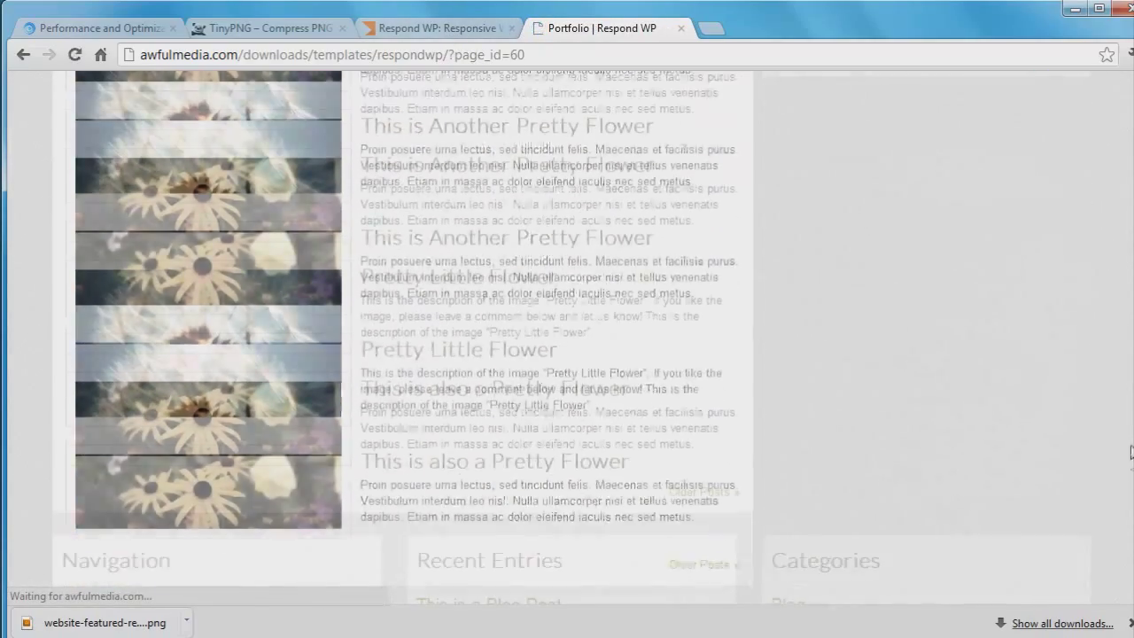
pyautogui.scroll(15, 1048, 239)
pyautogui.scroll(2, 1019, 213)
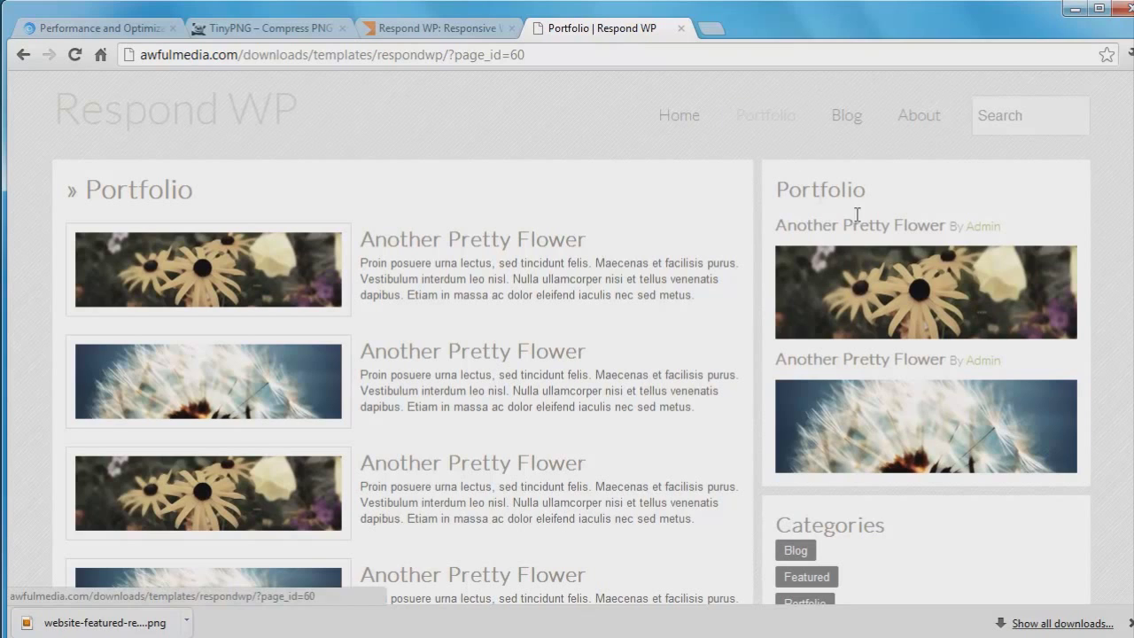
pyautogui.moveTo(777, 189); pyautogui.dragTo(1037, 193)
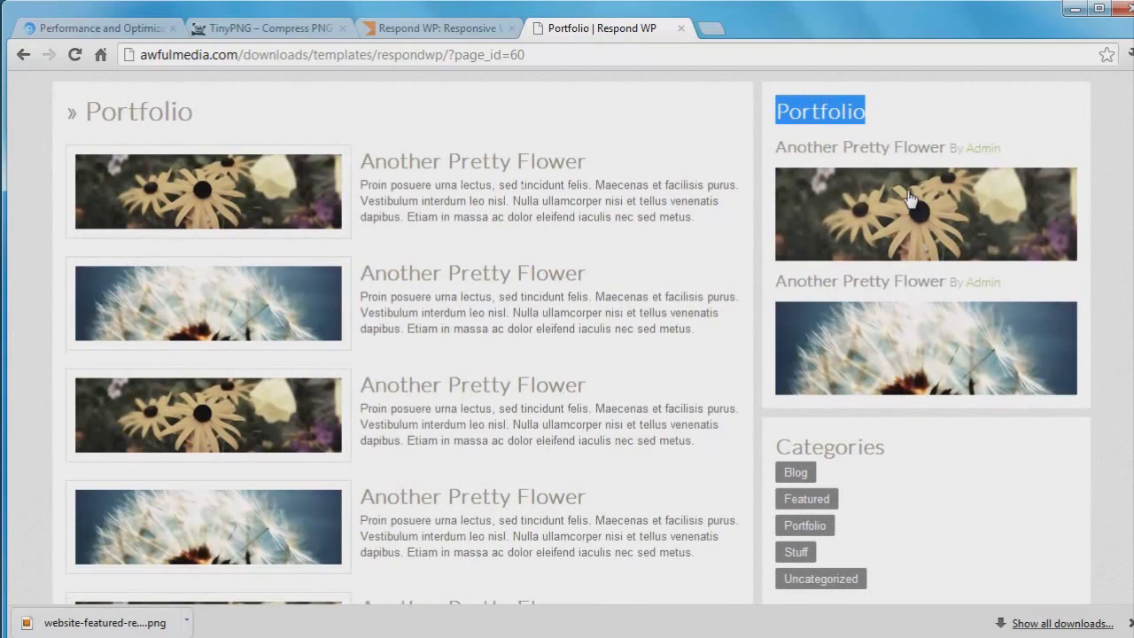
pyautogui.scroll(-10, 567, 337)
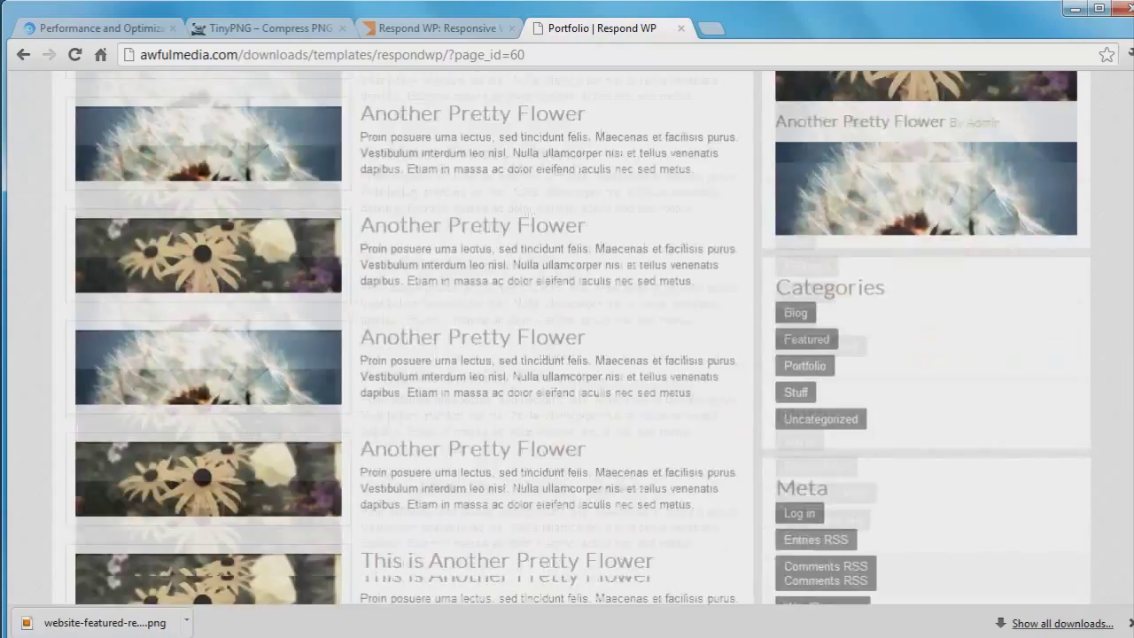
pyautogui.scroll(5, 567, 355)
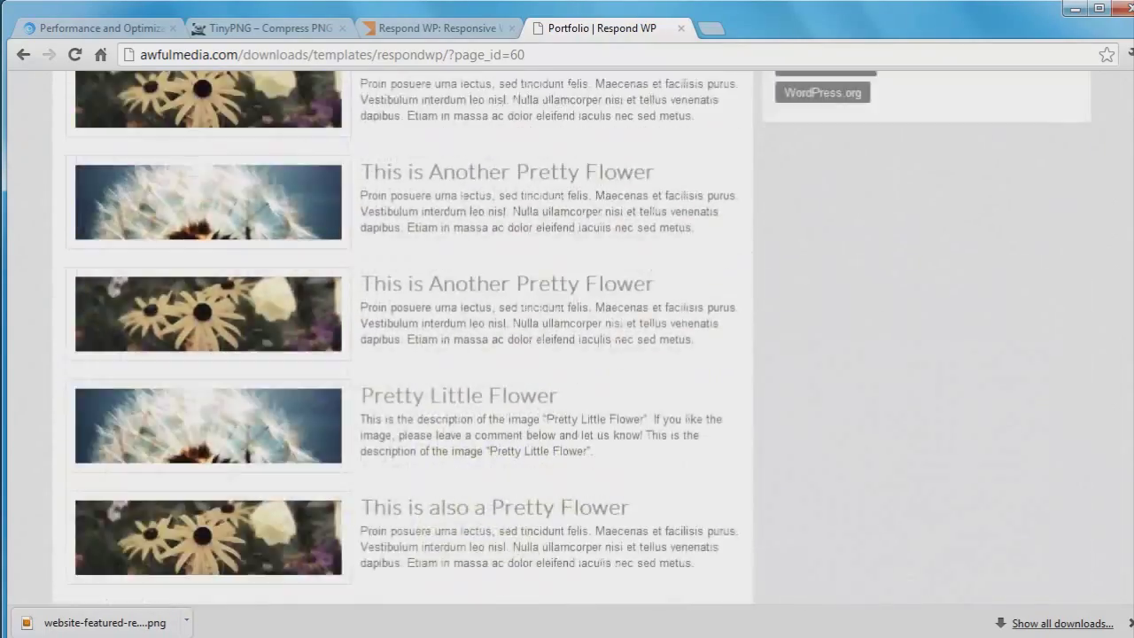
pyautogui.scroll(-5, 567, 354)
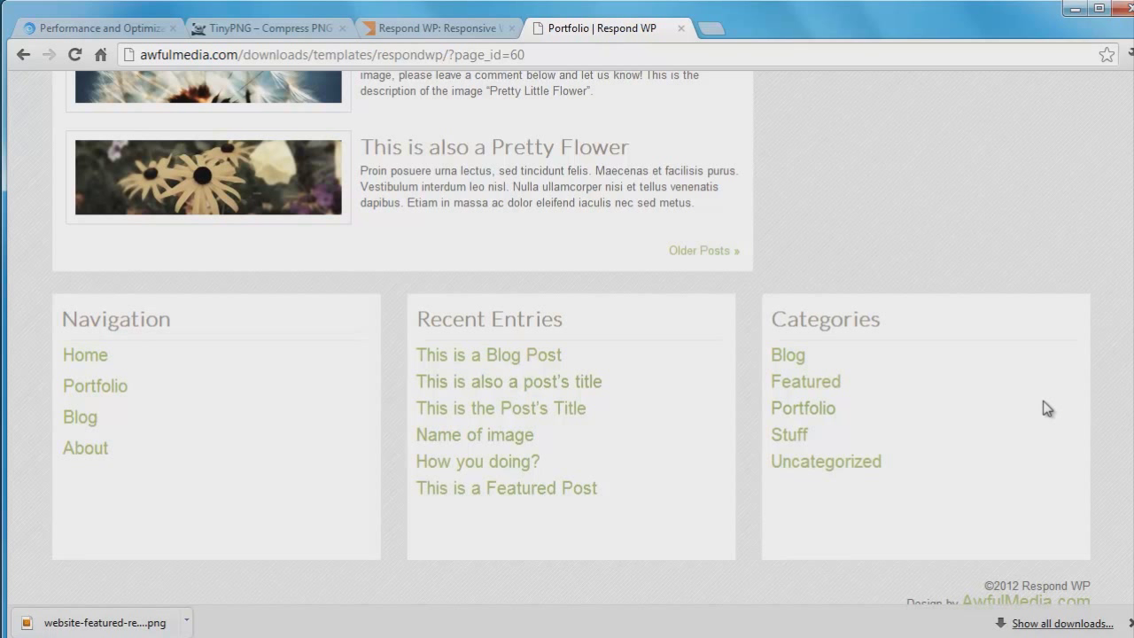
# Point out the demo footer's Recent Entries and Navigation headings, and visit the demo's Blog and Home pages.
pyautogui.moveTo(882, 321); pyautogui.dragTo(413, 324)
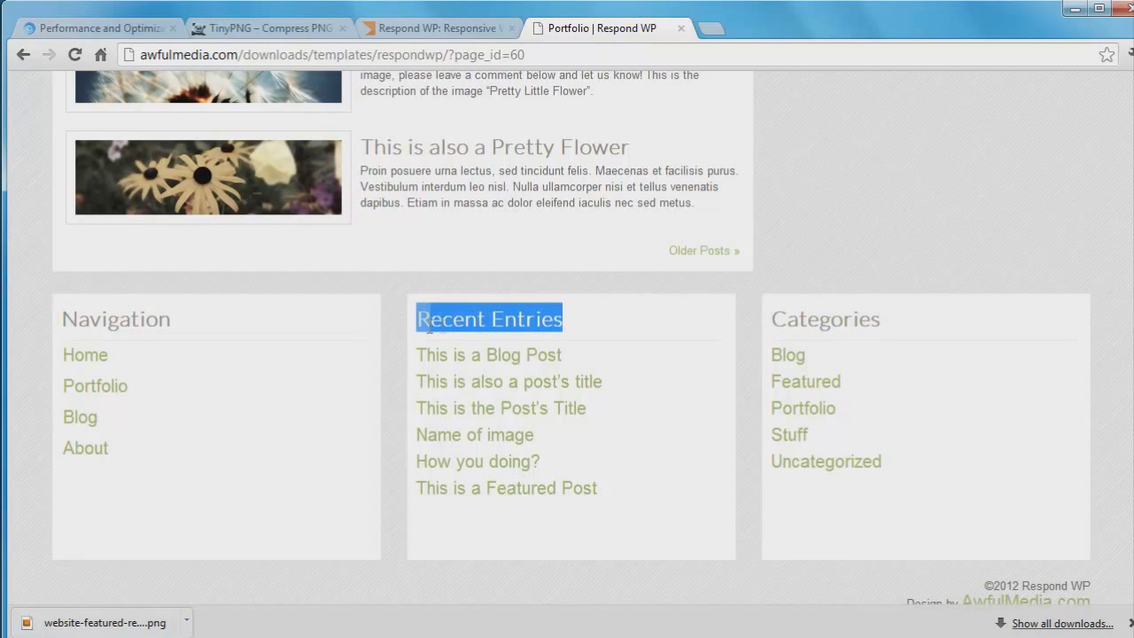
pyautogui.moveTo(275, 333); pyautogui.dragTo(55, 320)
pyautogui.click(244, 384)
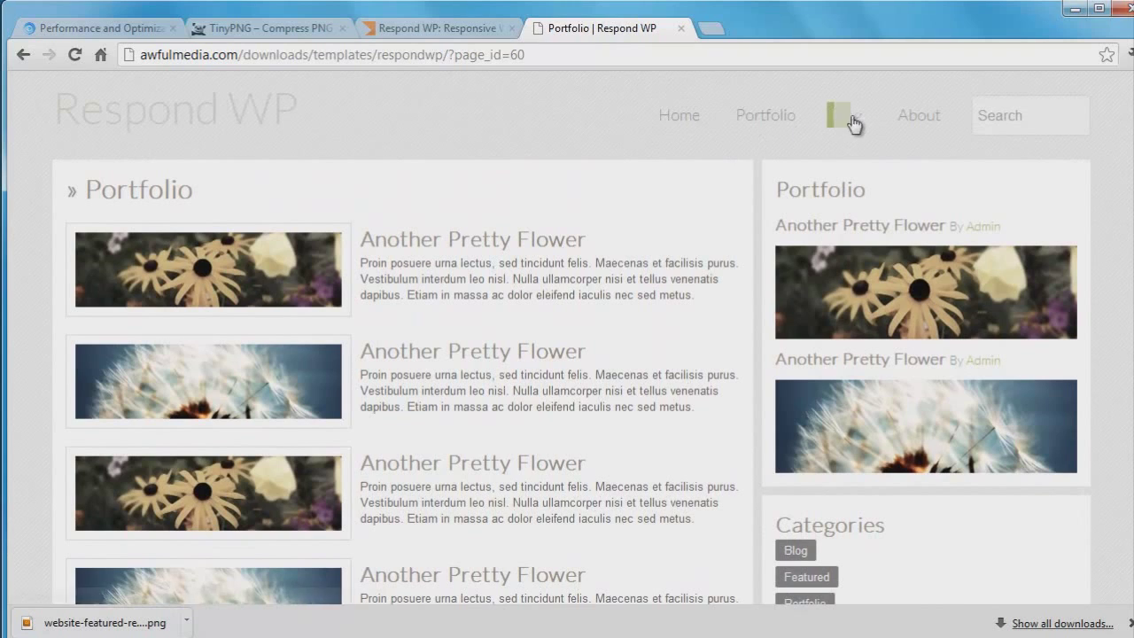
pyautogui.click(852, 124)
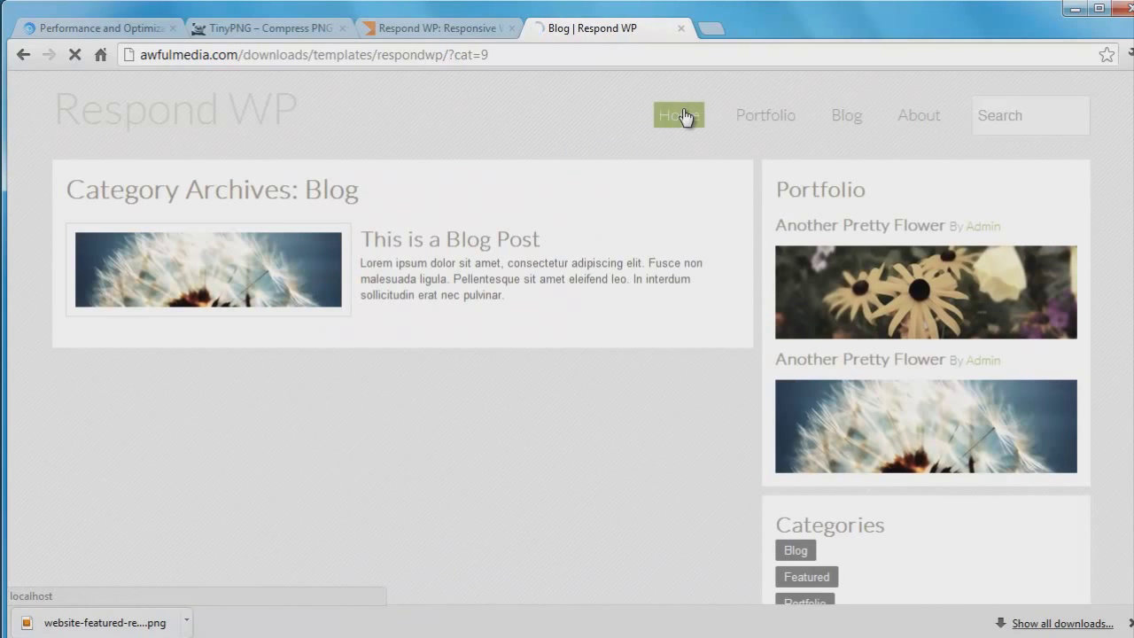
pyautogui.click(673, 117)
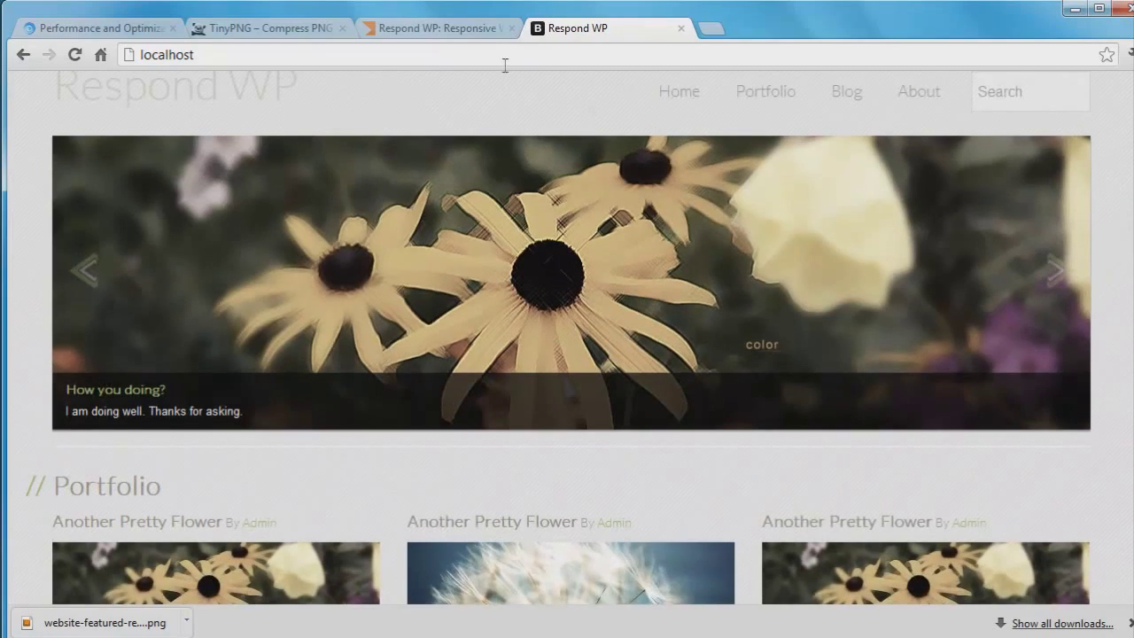
# Return to the Respond WP theme post on awfulmedia.com and review it down to the site footer, then its introduction and Details list.
pyautogui.click(466, 27)
pyautogui.scroll(-2, 567, 336)
pyautogui.scroll(-2, 567, 337)
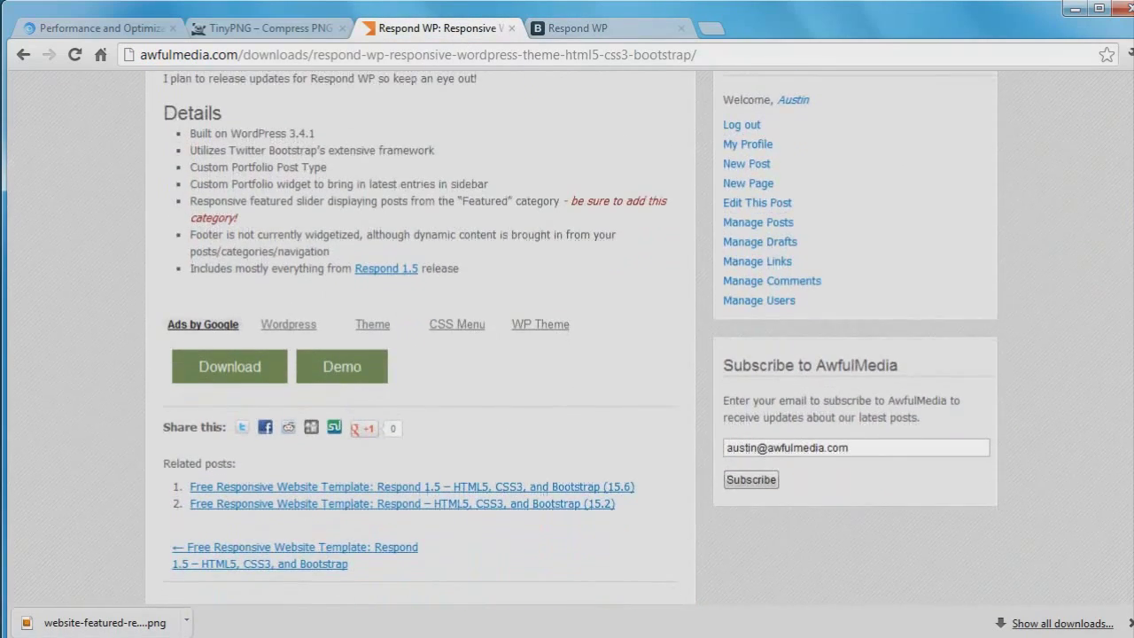
pyautogui.scroll(-4, 1132, 447)
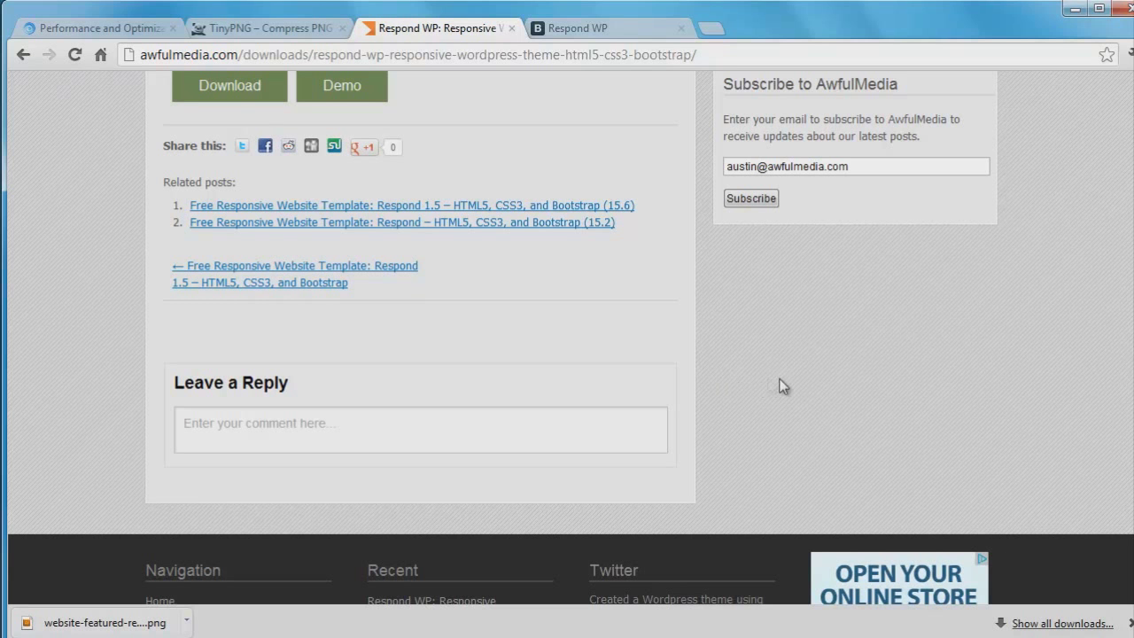
pyautogui.scroll(-1, 837, 390)
pyautogui.scroll(-3, 566, 355)
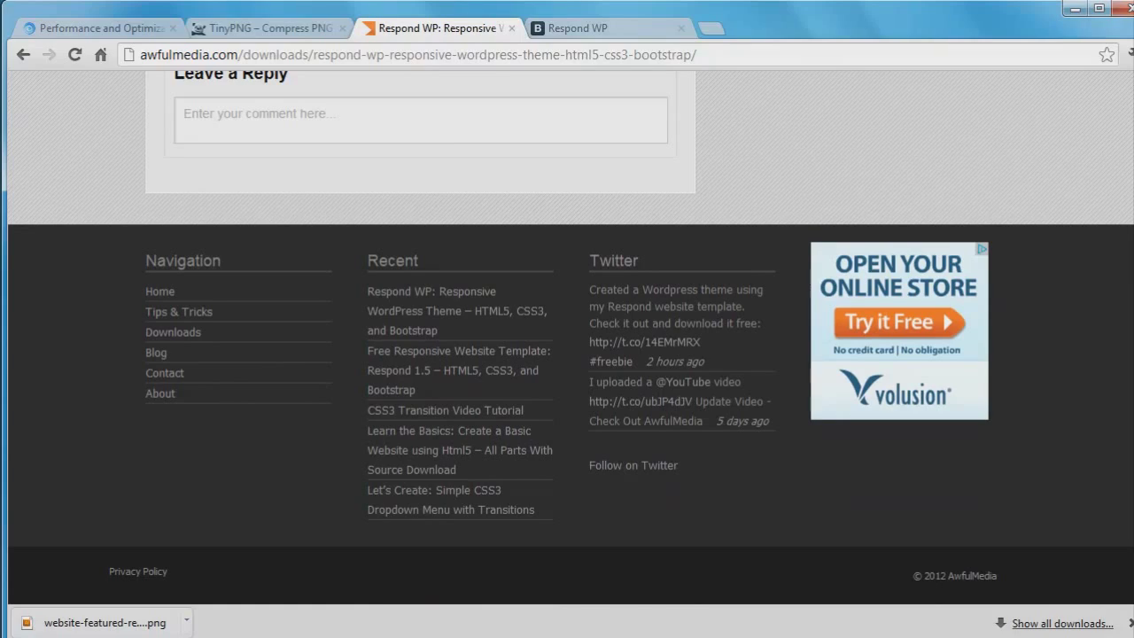
pyautogui.press('Home')
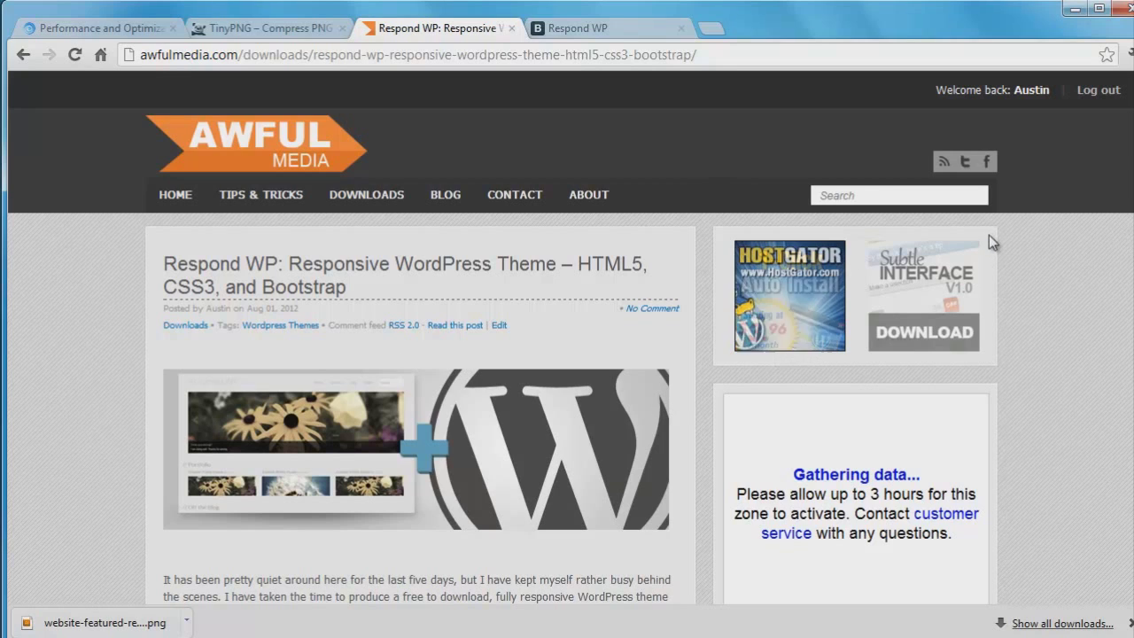
pyautogui.scroll(-2, 570, 340)
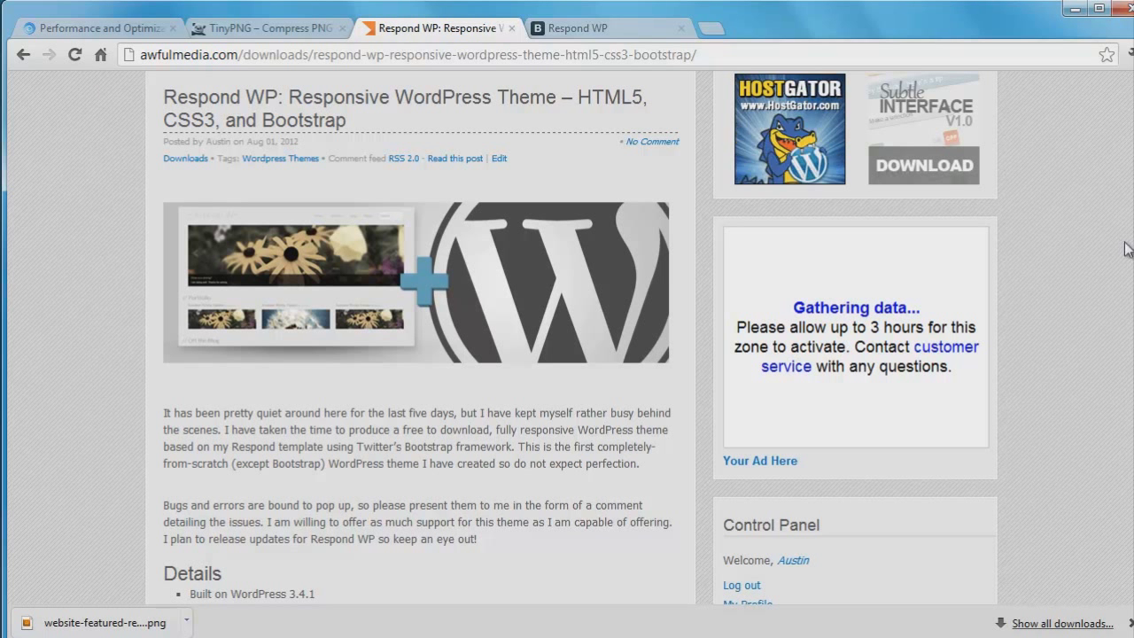
pyautogui.scroll(-3, 1021, 365)
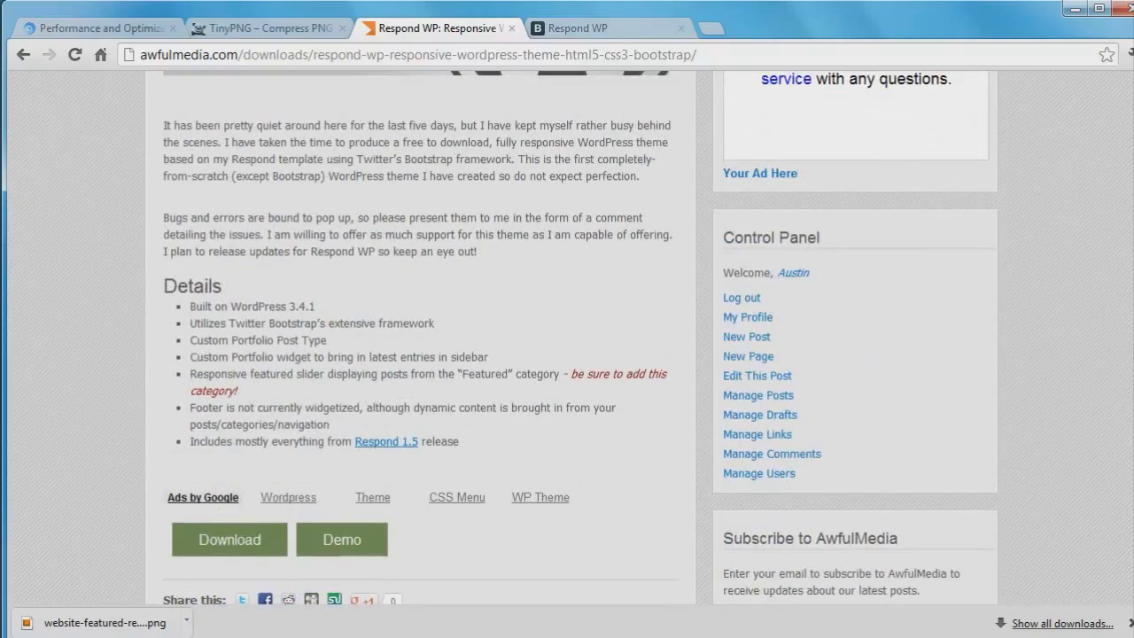